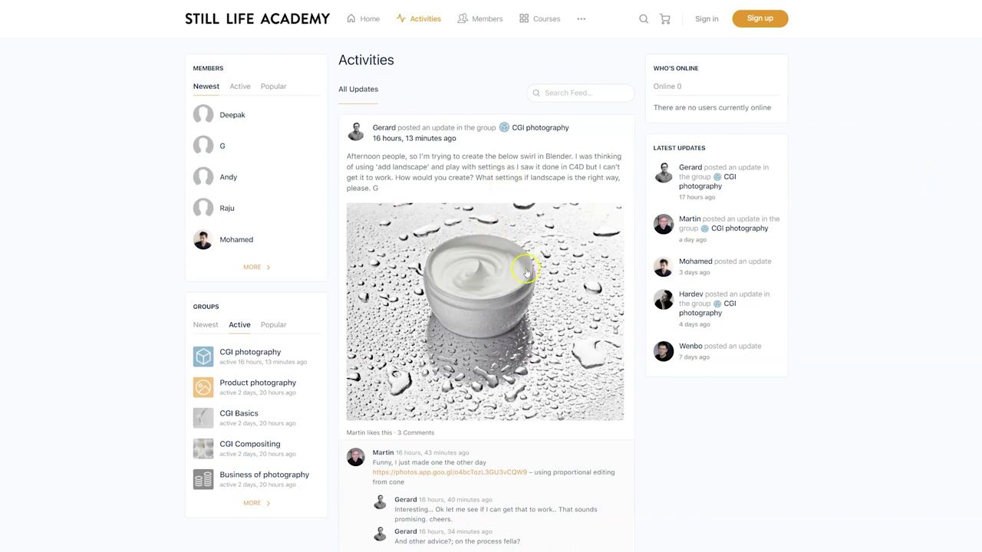
# Add a 12-vertex circle at the scene centre and fill it with one face in Edit Mode
pyautogui.click(499, 256)
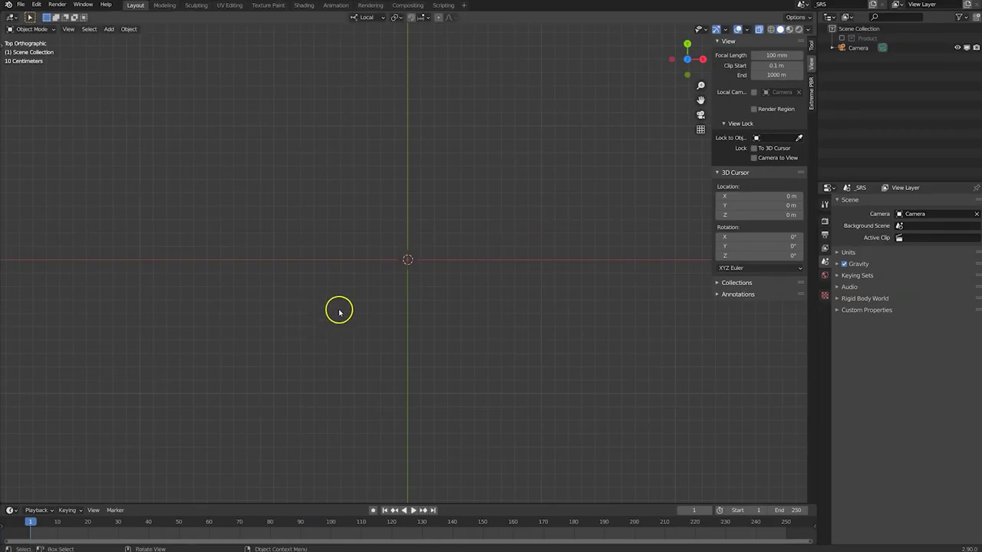
pyautogui.keyDown('shift'); pyautogui.moveTo(363, 322); pyautogui.dragTo(366, 312, button='middle'); pyautogui.keyUp('shift')
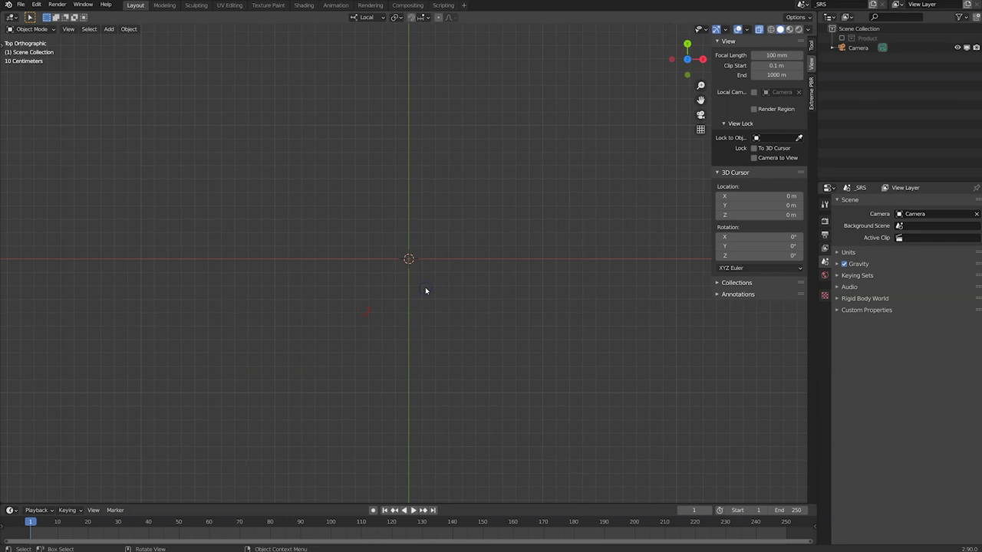
pyautogui.hotkey('shift', 'a')
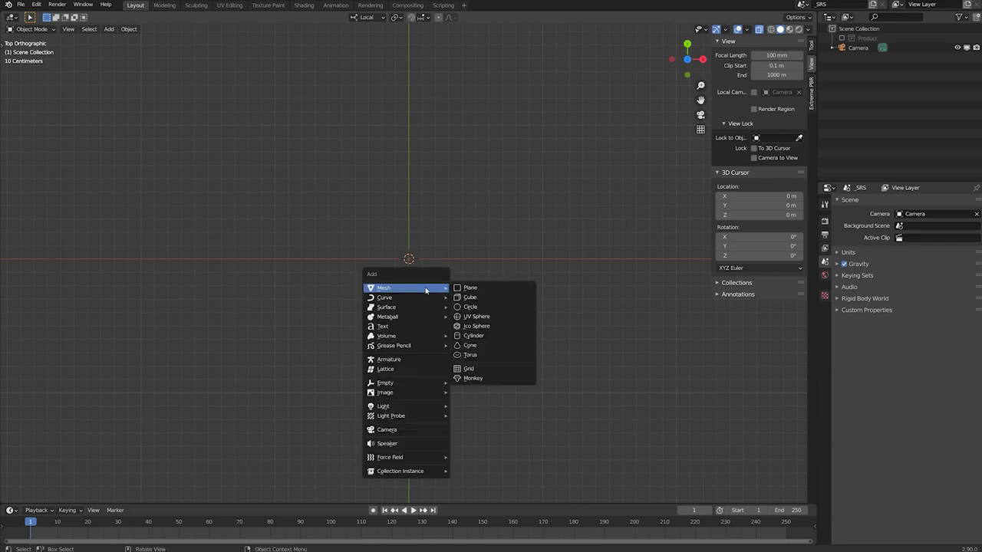
pyautogui.click(489, 307)
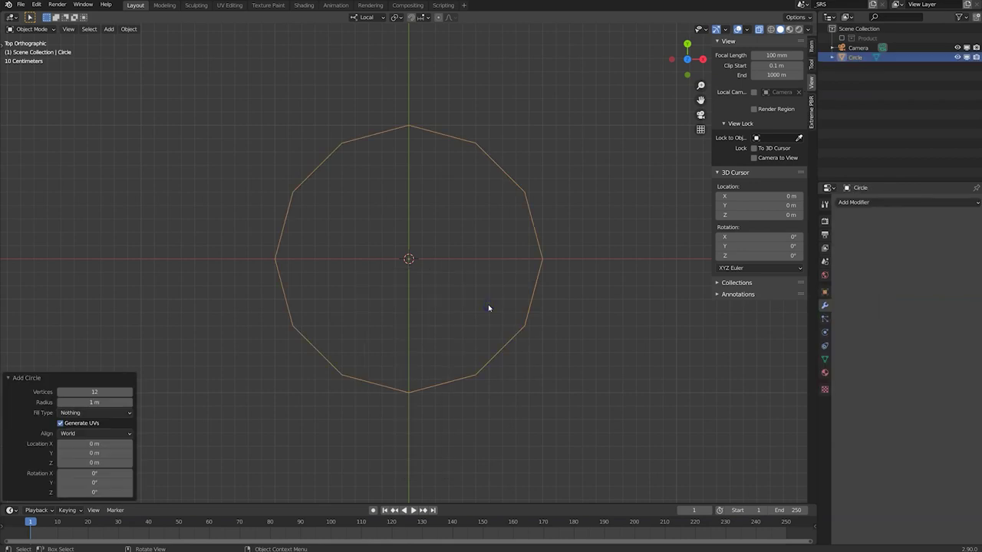
pyautogui.moveTo(442, 247); pyautogui.dragTo(444, 211)
pyautogui.press('Tab')
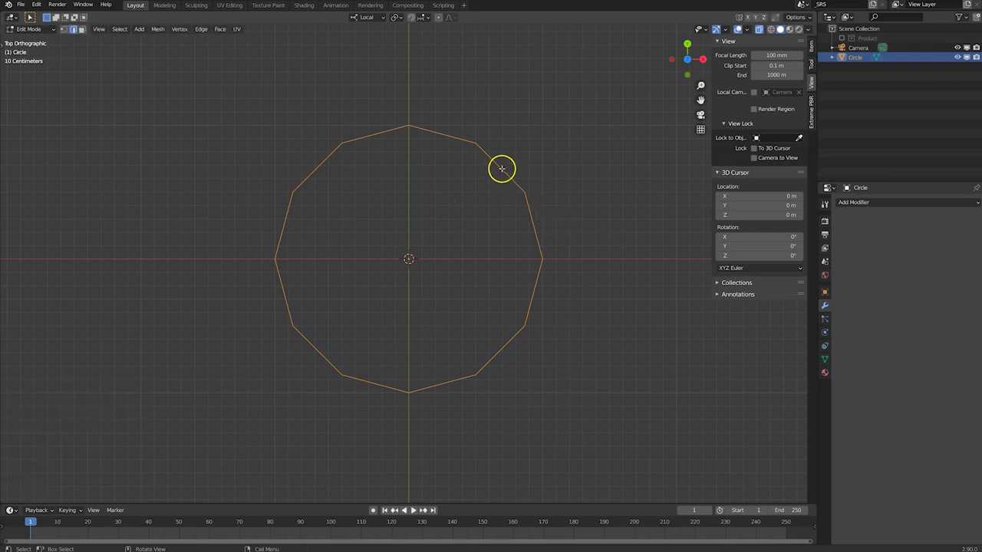
pyautogui.press('f')
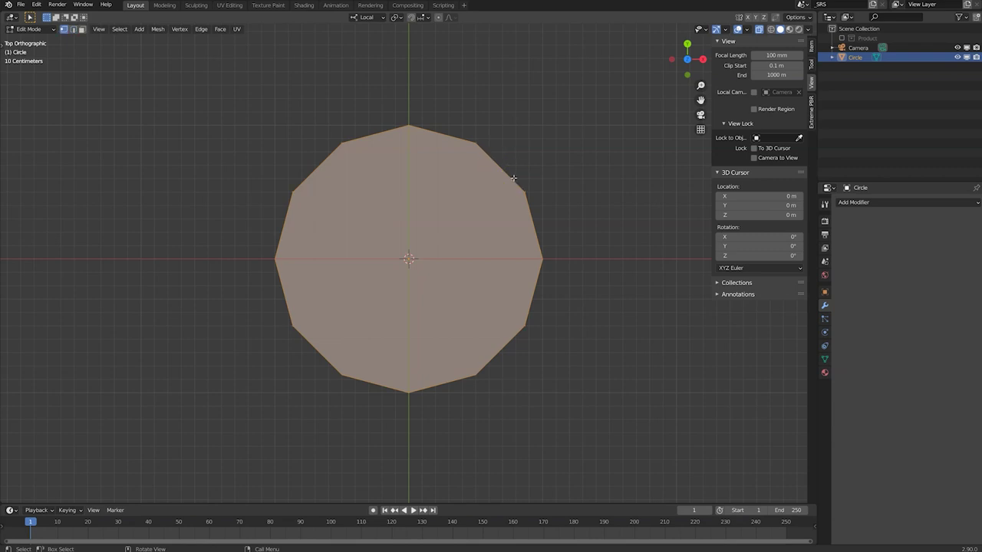
# Inset the circle's face three times into concentric rings around a small centre face
pyautogui.press('i')
pyautogui.click(493, 197)
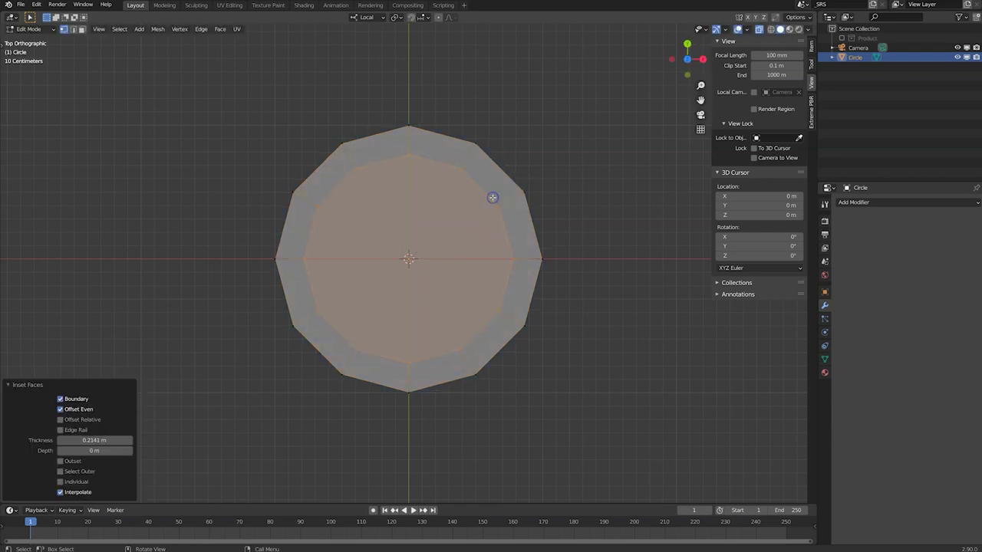
pyautogui.press('i')
pyautogui.click(465, 213)
pyautogui.press('i')
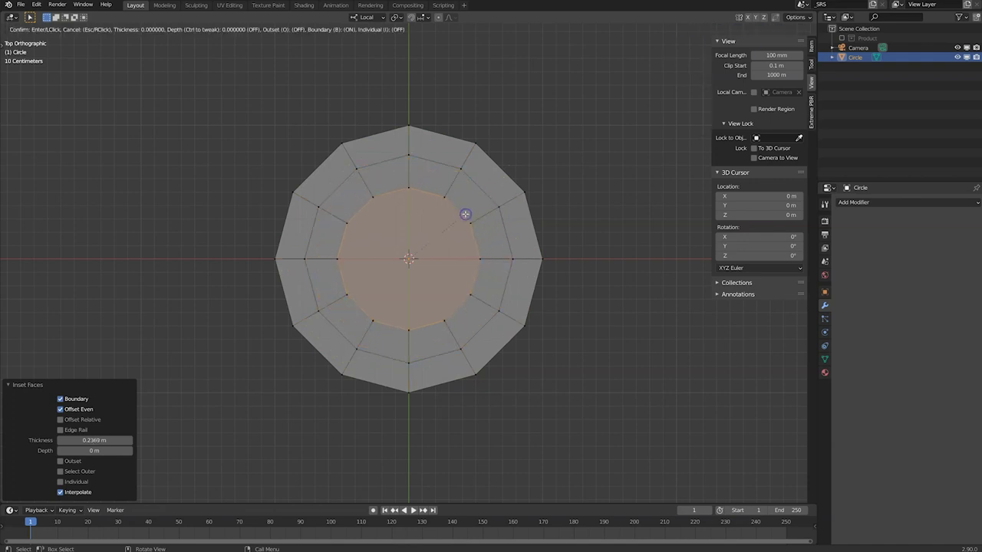
pyautogui.click(431, 236)
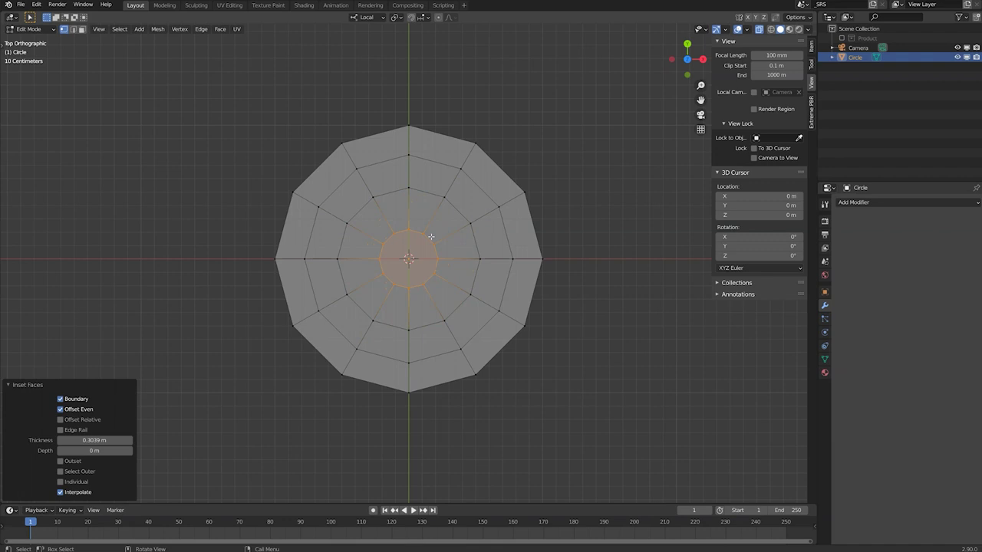
# Switch to front view and turn on proportional editing
pyautogui.press('KP_1')
pyautogui.keyDown('shift'); pyautogui.moveTo(431, 236); pyautogui.dragTo(419, 320, button='middle'); pyautogui.keyUp('shift')
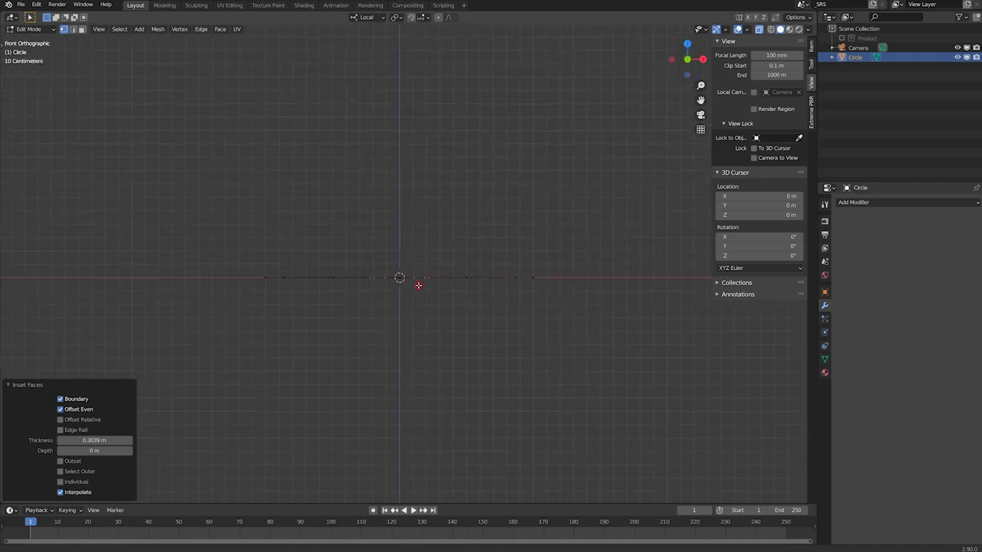
pyautogui.click(438, 18)
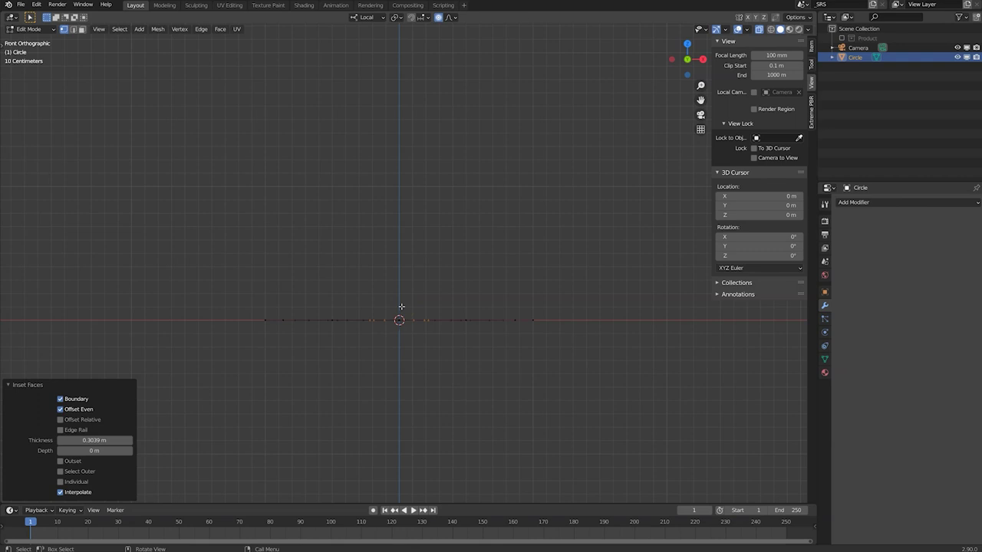
# Lift the centre face straight up with proportional falloff into a smooth mound
pyautogui.press('g')
pyautogui.press('z')
pyautogui.press('z')
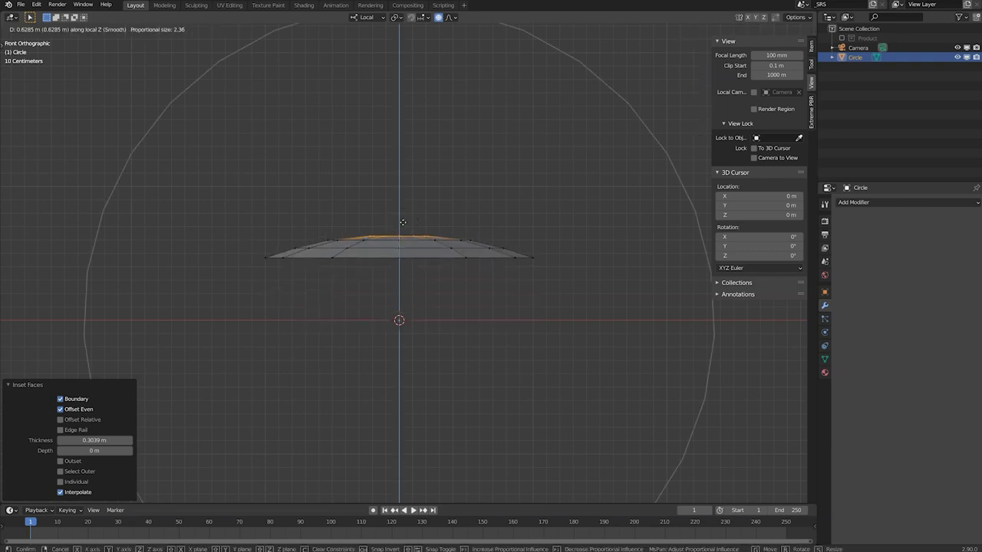
pyautogui.scroll(9, 402, 223)
pyautogui.scroll(4, 403, 223)
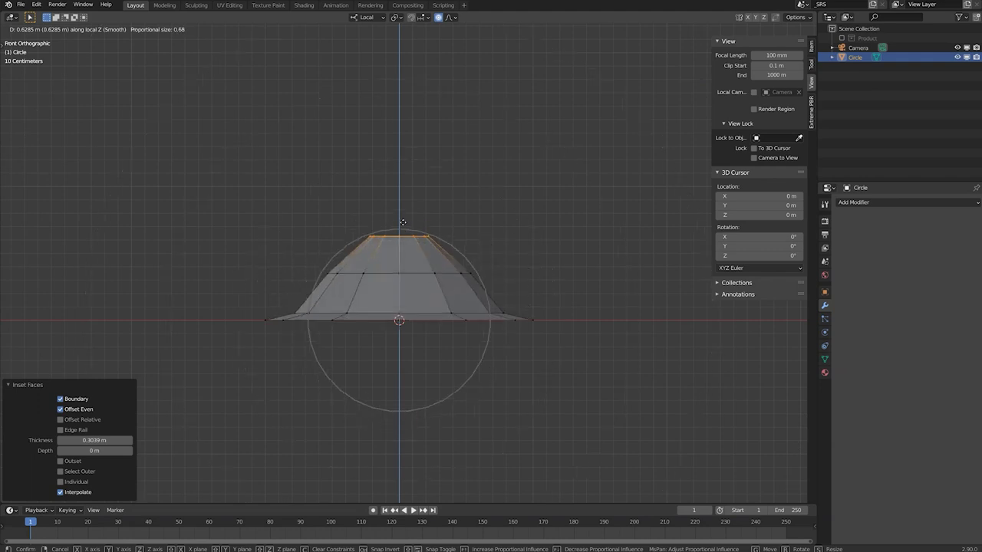
pyautogui.scroll(1, 405, 253)
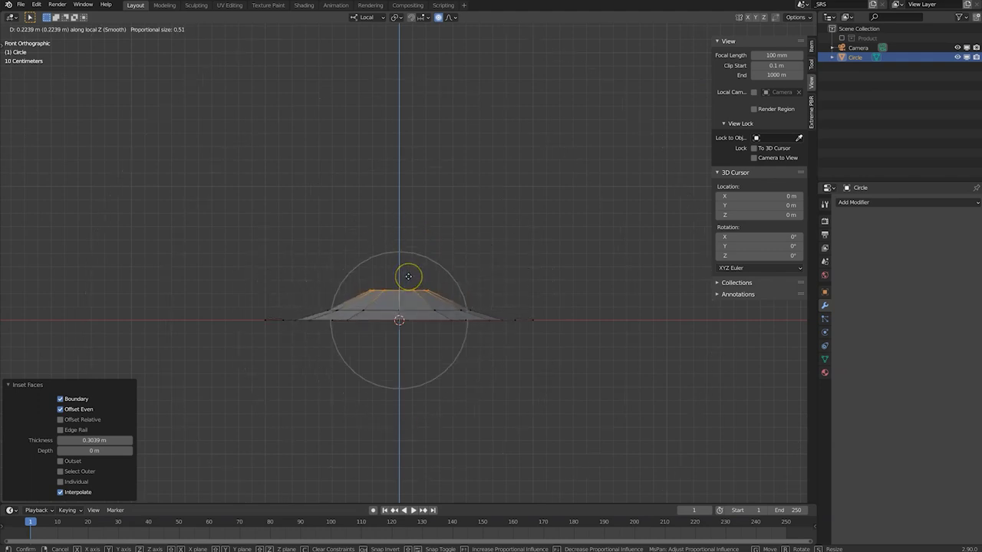
pyautogui.scroll(-2, 408, 276)
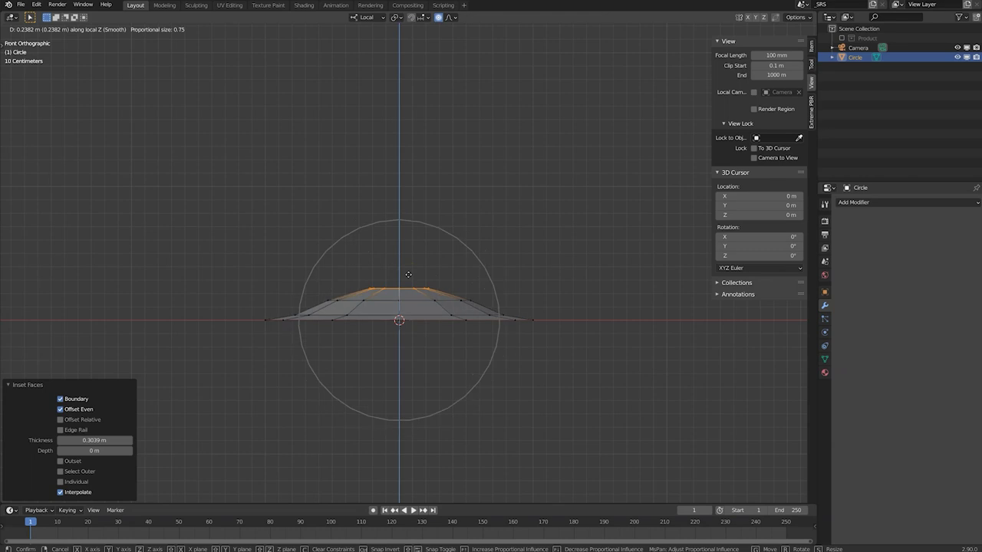
pyautogui.click(409, 273)
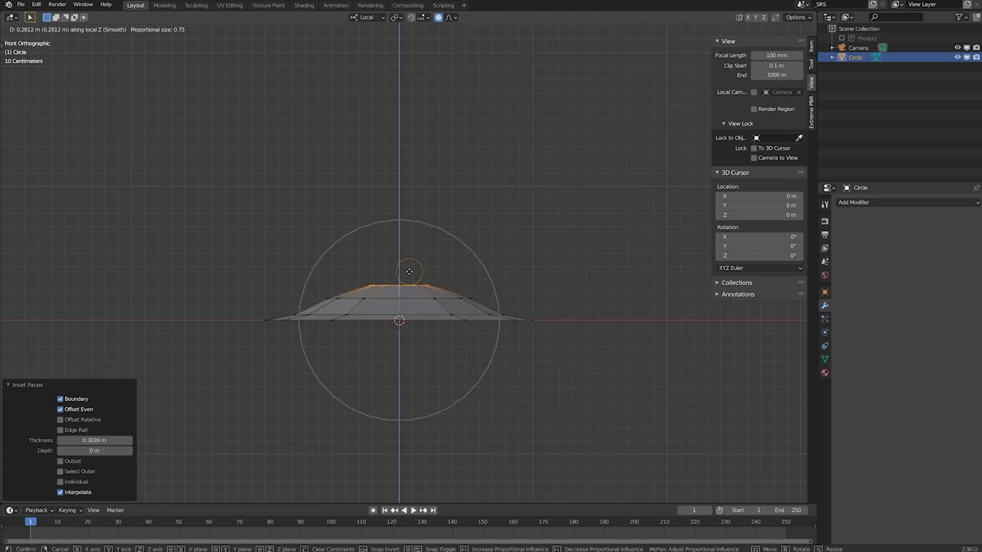
pyautogui.click(409, 270)
pyautogui.scroll(-1, 412, 274)
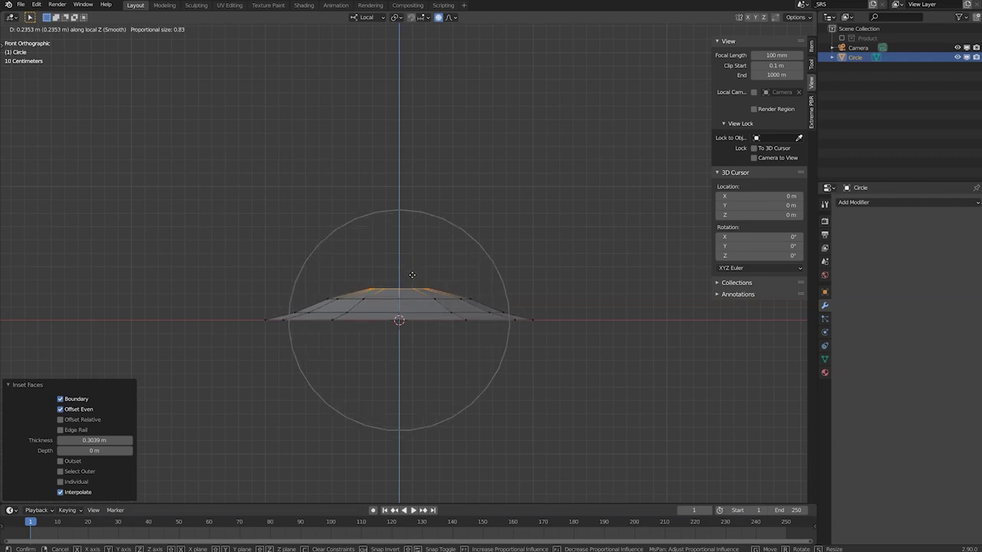
pyautogui.click(412, 275)
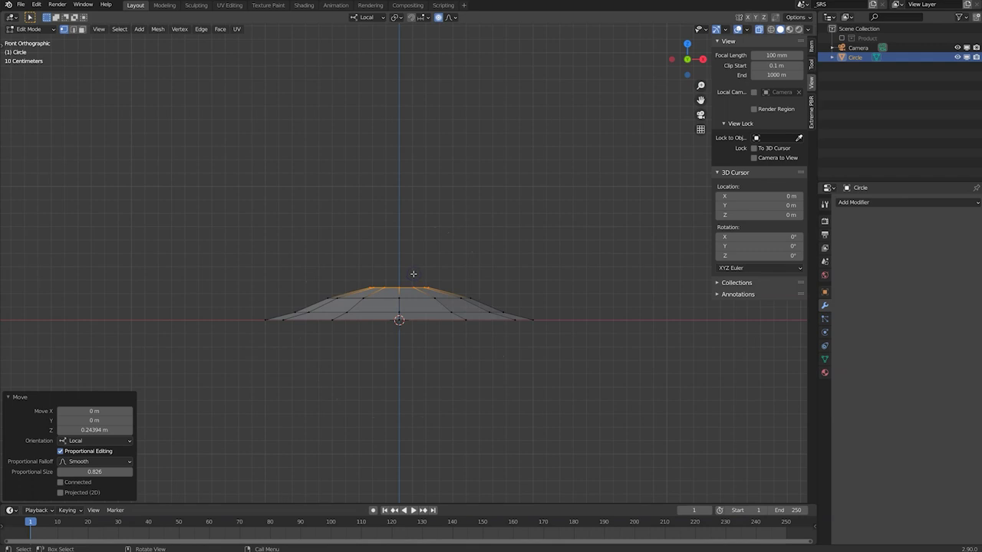
# Return to Object Mode, deselect, and view the mound at an angle
pyautogui.press('Tab')
pyautogui.click(423, 253)
pyautogui.moveTo(423, 253)
pyautogui.mouseDown(button='middle')
pyautogui.moveTo(437, 287)
pyautogui.moveTo(428, 293)
pyautogui.mouseUp(button='middle')
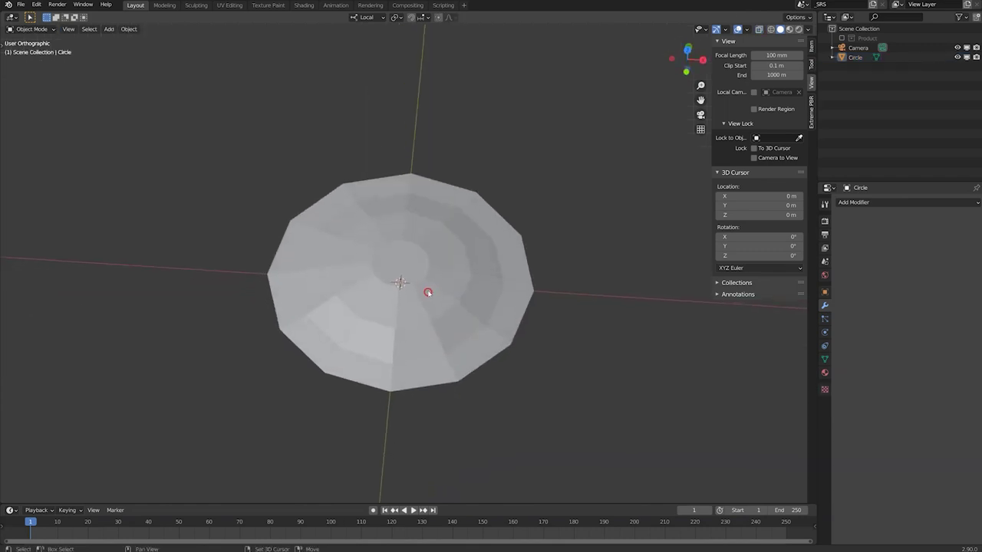
# Edit the mound from top view in Edge select mode, with the centre face deselected
pyautogui.click(393, 253)
pyautogui.press('Tab')
pyautogui.press('KP_7')
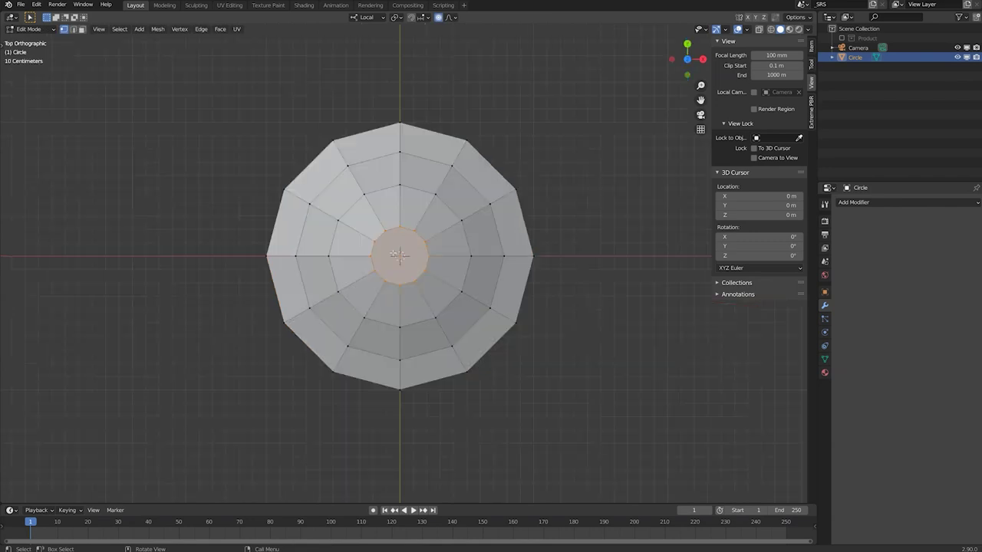
pyautogui.keyDown('shift'); pyautogui.moveTo(394, 254); pyautogui.dragTo(395, 266, button='middle'); pyautogui.keyUp('shift')
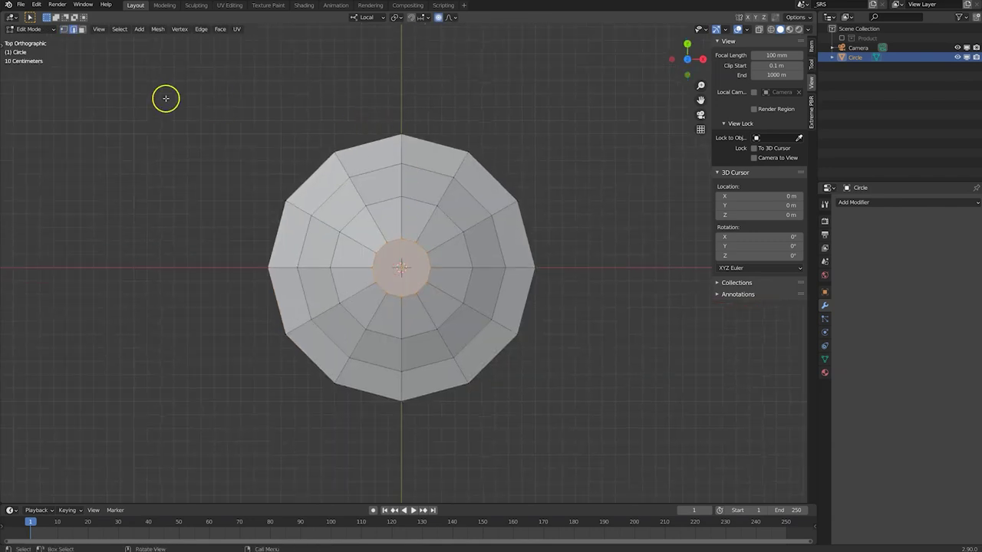
pyautogui.click(74, 29)
pyautogui.click(383, 263)
pyautogui.click(399, 152)
# Shift-select radial edges spiralling from the centre rings out to the rim
pyautogui.keyDown('shift'); pyautogui.click(398, 220); pyautogui.keyUp('shift')
pyautogui.keyDown('shift'); pyautogui.click(500, 206); pyautogui.keyUp('shift')
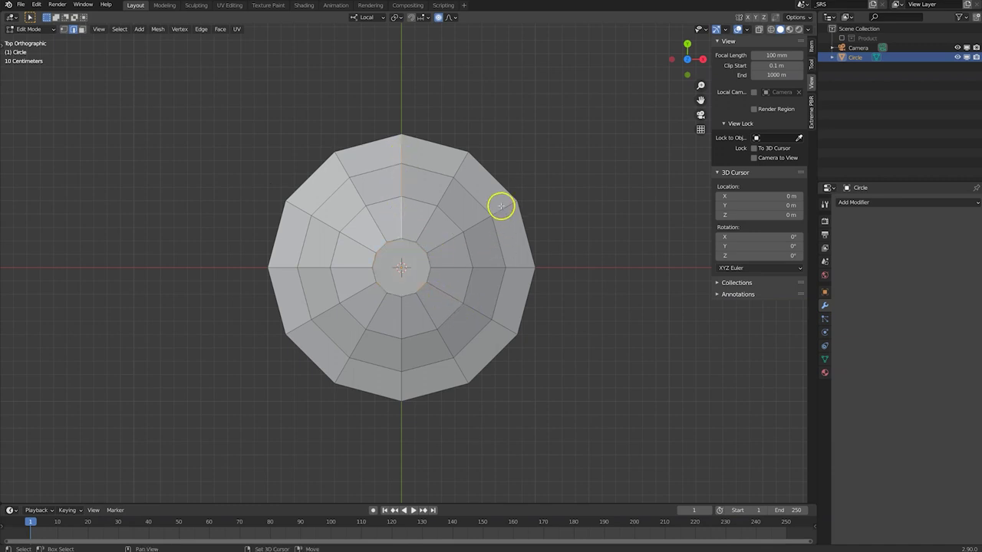
pyautogui.keyDown('shift'); pyautogui.click(463, 233); pyautogui.keyUp('shift')
pyautogui.keyDown('shift'); pyautogui.click(446, 294); pyautogui.keyUp('shift')
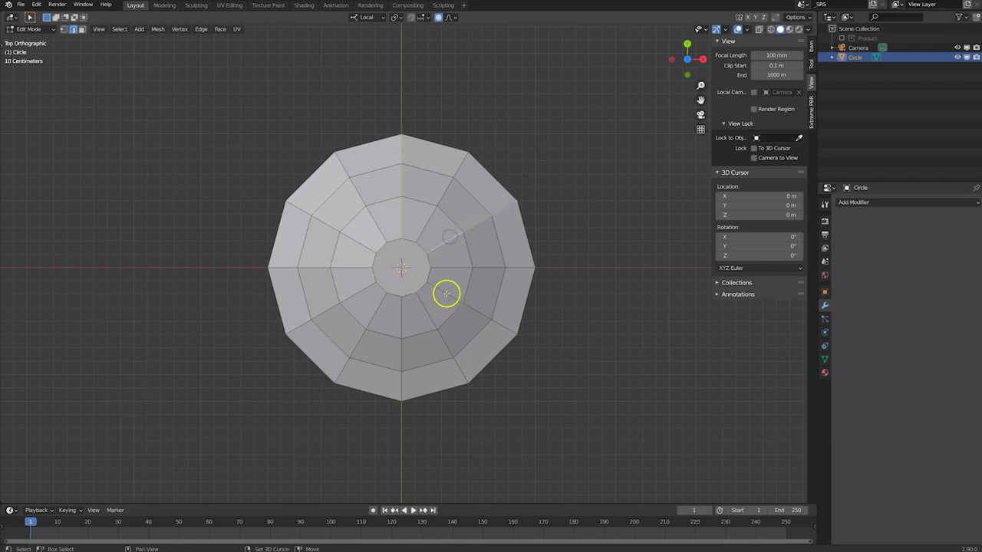
pyautogui.keyDown('shift'); pyautogui.click(400, 379); pyautogui.keyUp('shift')
pyautogui.keyDown('shift'); pyautogui.click(401, 323); pyautogui.keyUp('shift')
pyautogui.keyDown('shift'); pyautogui.click(300, 330); pyautogui.keyUp('shift')
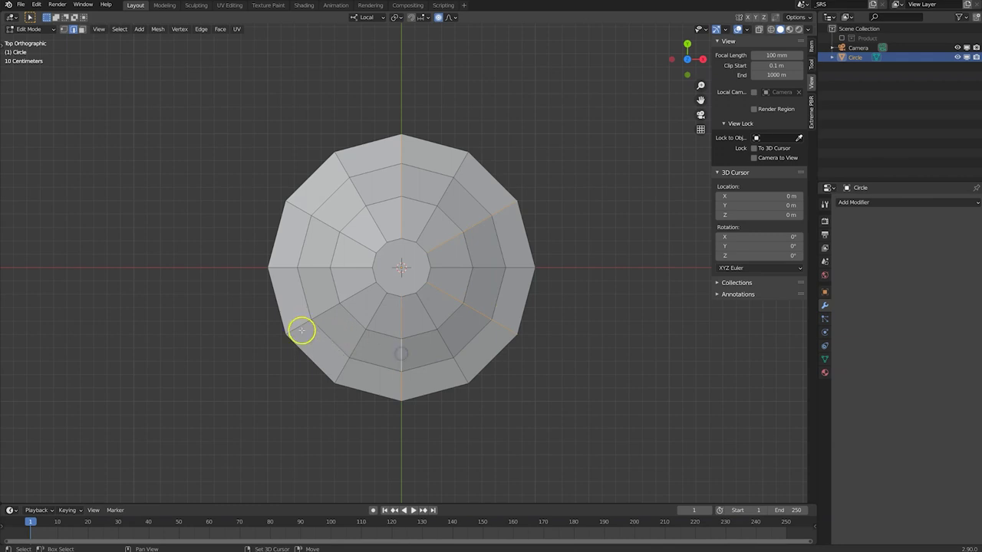
pyautogui.keyDown('shift'); pyautogui.click(329, 315); pyautogui.keyUp('shift')
pyautogui.keyDown('shift'); pyautogui.click(352, 300); pyautogui.keyUp('shift')
pyautogui.keyDown('shift'); pyautogui.click(302, 214); pyautogui.keyUp('shift')
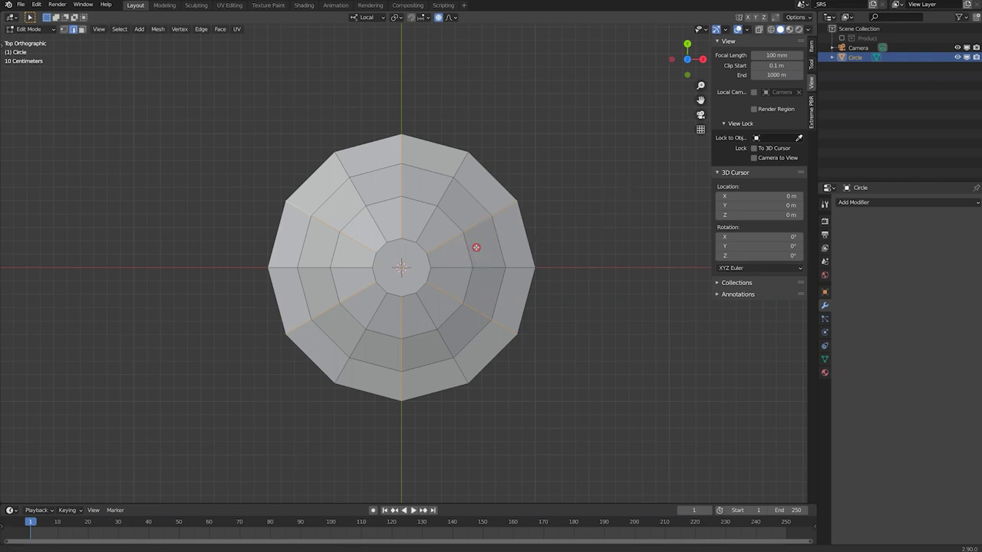
# Add a Subdivision Surface modifier with viewport level 4 and render level 5
pyautogui.keyDown('shift'); pyautogui.moveTo(476, 248); pyautogui.dragTo(464, 252, button='middle'); pyautogui.keyUp('shift')
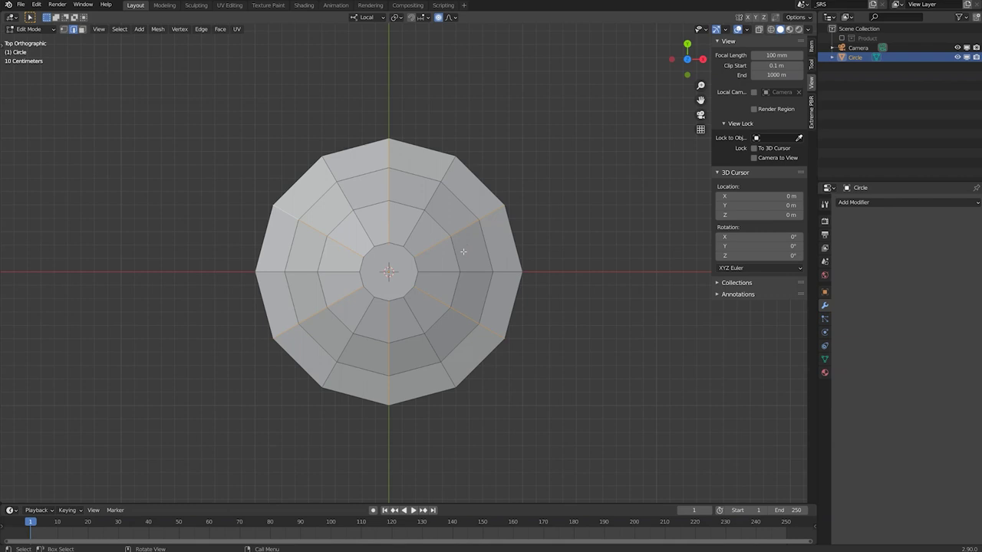
pyautogui.press('KP_1')
pyautogui.scroll(2, 461, 252)
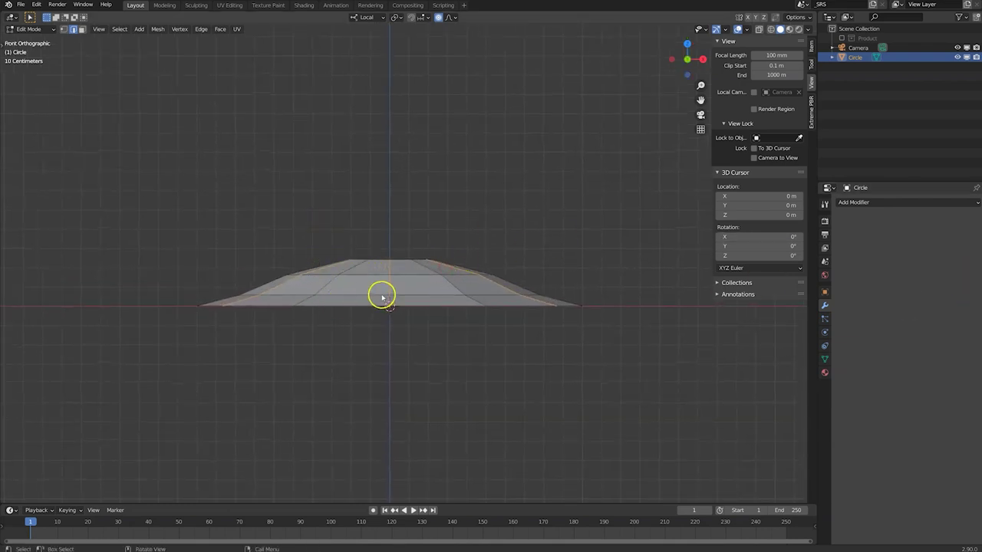
pyautogui.click(866, 202)
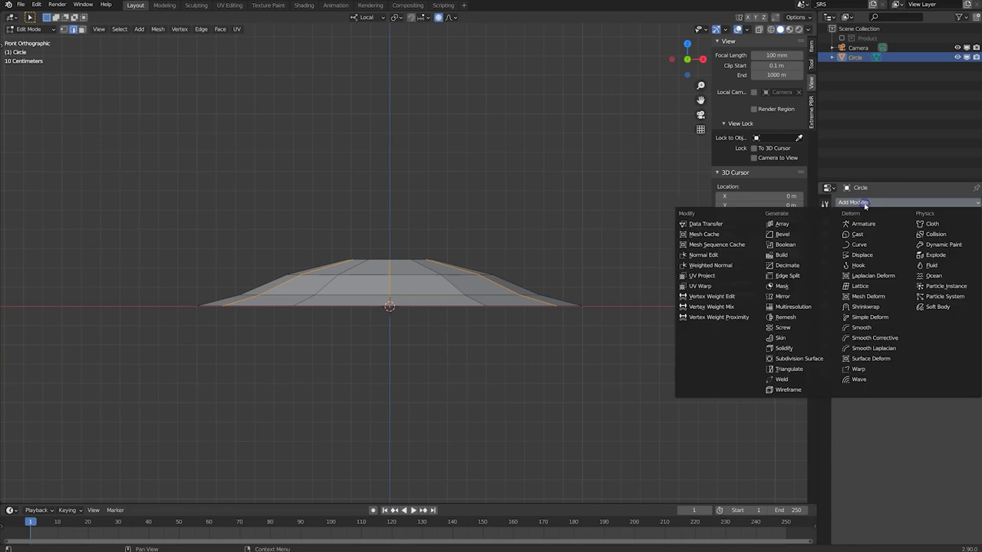
pyautogui.click(800, 359)
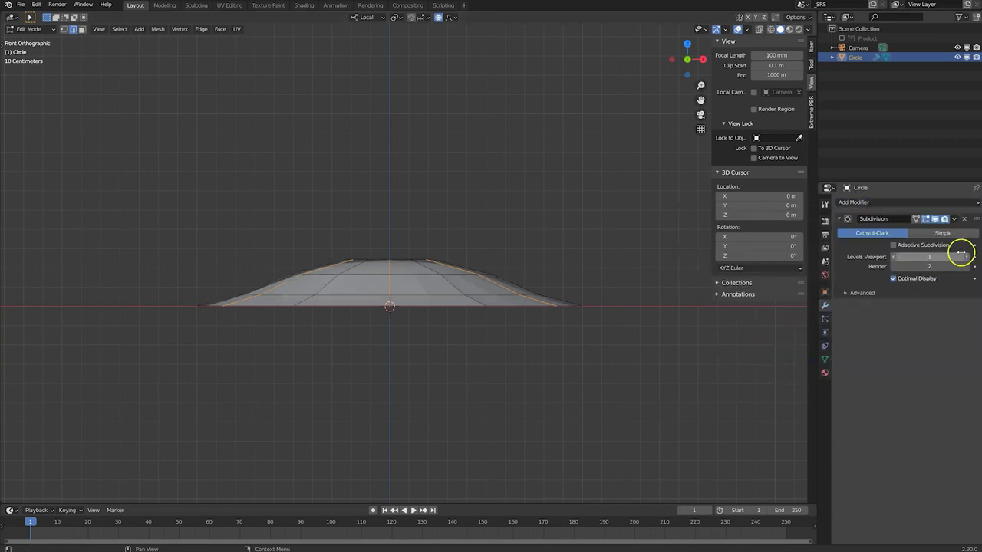
pyautogui.click(965, 257)
pyautogui.click(965, 257)
pyautogui.click(966, 267)
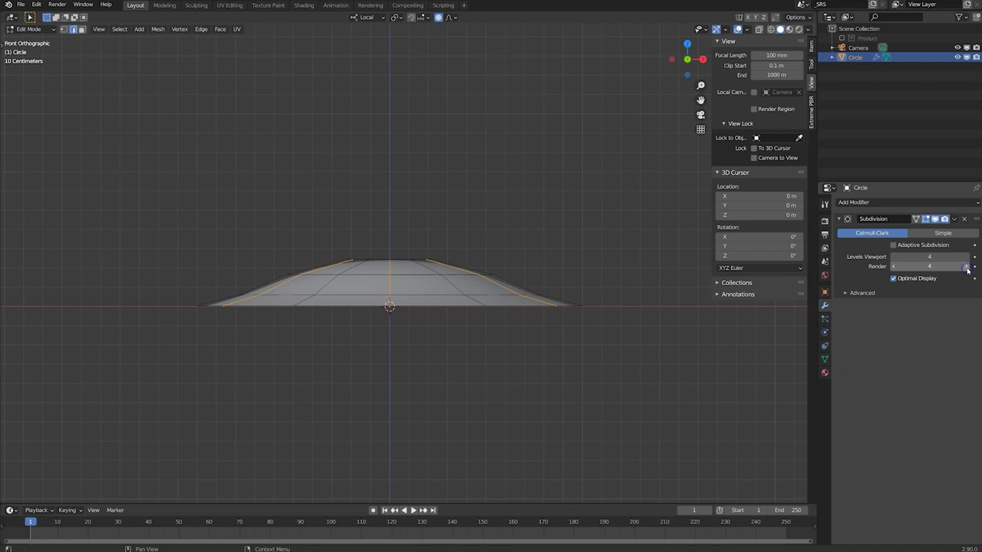
pyautogui.click(968, 267)
pyautogui.click(916, 220)
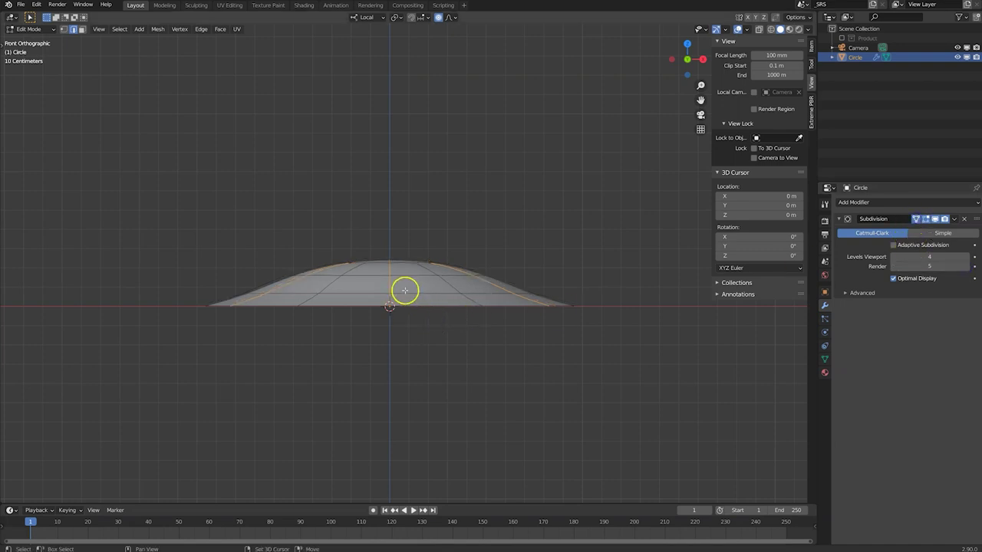
# Raise the mound's top loop along local Z with proportional falloff
pyautogui.keyDown('shift'); pyautogui.moveTo(405, 290); pyautogui.dragTo(409, 301, button='middle'); pyautogui.keyUp('shift')
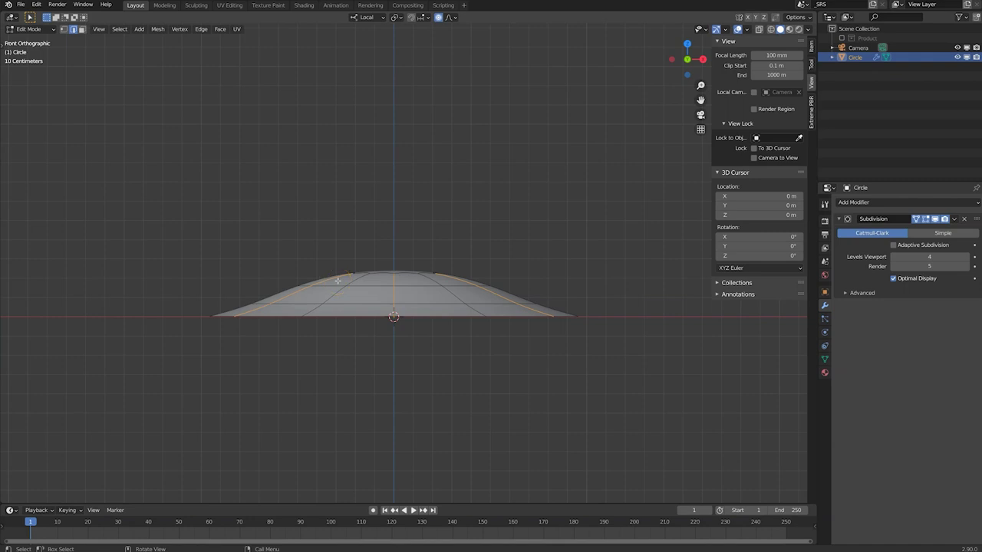
pyautogui.press('g')
pyautogui.press('z')
pyautogui.press('z')
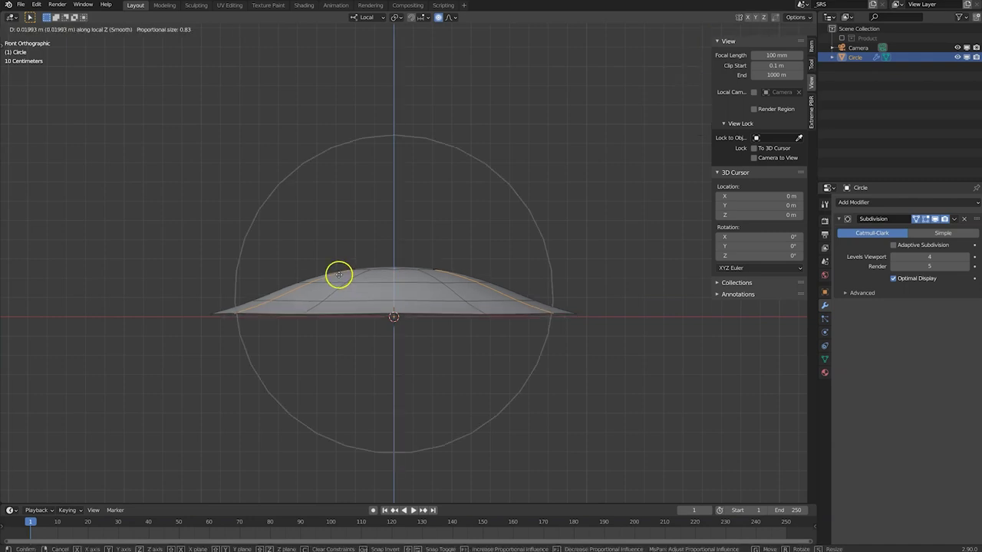
pyautogui.click(344, 242)
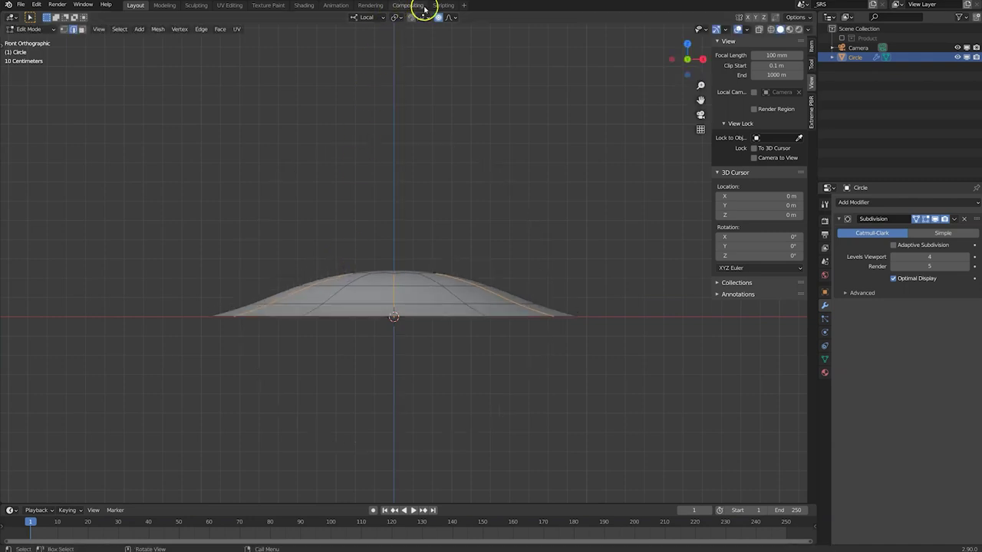
# Fine-tune the top's height with two more small vertical moves
pyautogui.press('g')
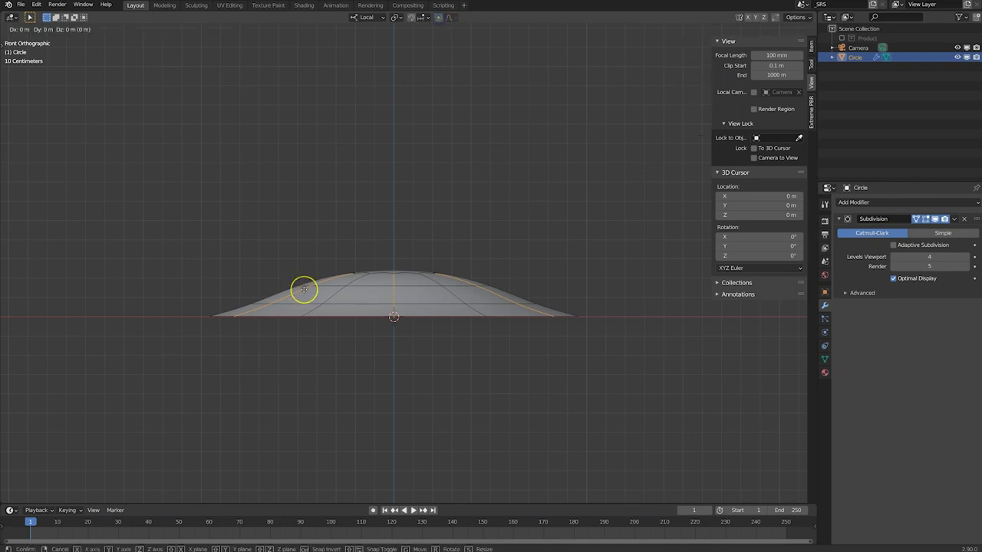
pyautogui.press('z')
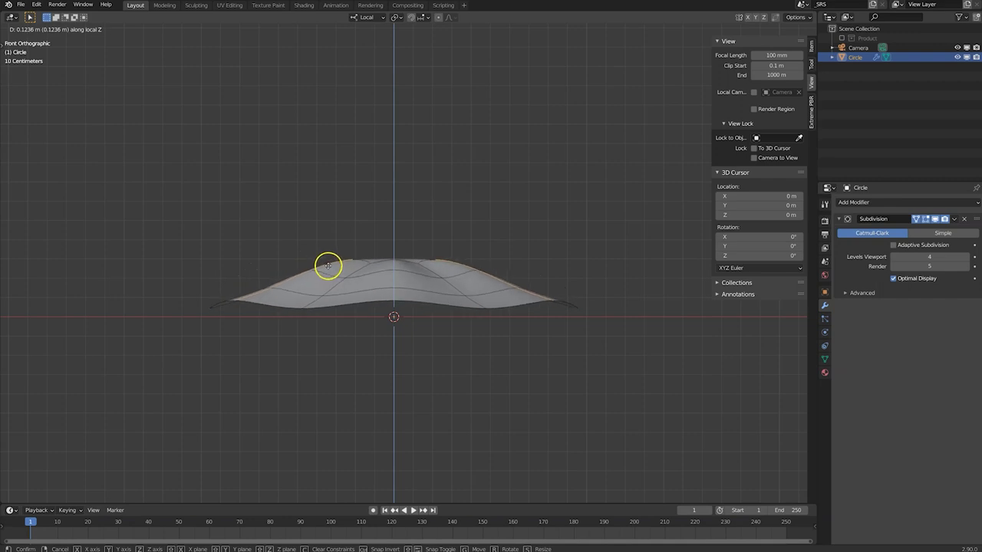
pyautogui.click(328, 267)
pyautogui.moveTo(329, 271); pyautogui.dragTo(346, 268, button='middle')
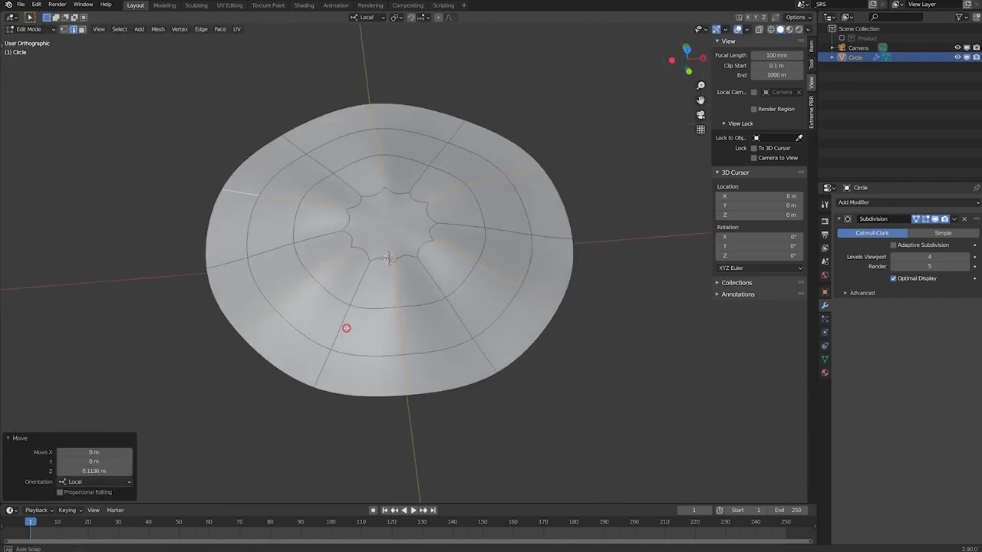
pyautogui.press('g')
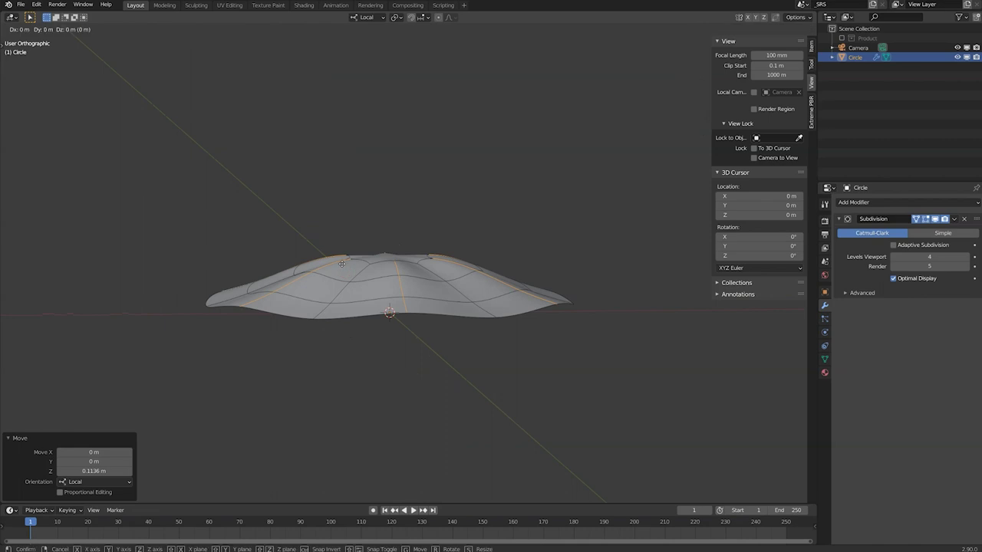
pyautogui.press('z')
pyautogui.click(344, 246)
pyautogui.moveTo(344, 245)
pyautogui.mouseDown(button='middle')
pyautogui.moveTo(351, 325)
pyautogui.moveTo(377, 272)
pyautogui.moveTo(396, 285)
pyautogui.moveTo(371, 283)
pyautogui.moveTo(374, 242)
pyautogui.moveTo(362, 274)
pyautogui.moveTo(412, 228)
pyautogui.moveTo(590, 263)
pyautogui.moveTo(527, 294)
pyautogui.moveTo(379, 287)
pyautogui.moveTo(426, 298)
pyautogui.mouseUp(button='middle')
# Apply Shade Smooth to the circle object in Object Mode
pyautogui.press('Tab')
pyautogui.rightClick(374, 242)
pyautogui.click(376, 239)
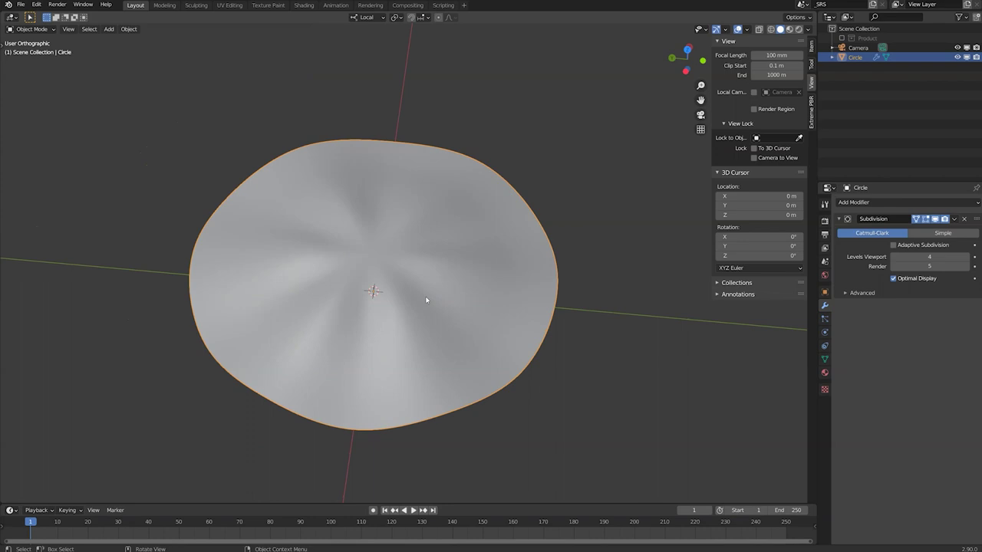
# In top view, select the central star-shaped face and enable proportional editing
pyautogui.press('Tab')
pyautogui.press('KP_7')
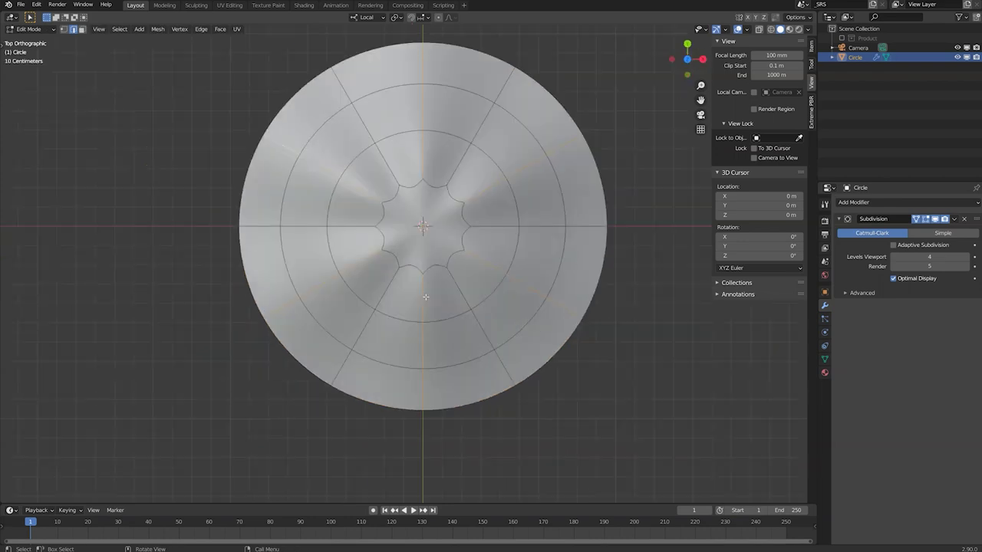
pyautogui.keyDown('shift'); pyautogui.click(400, 301); pyautogui.keyUp('shift')
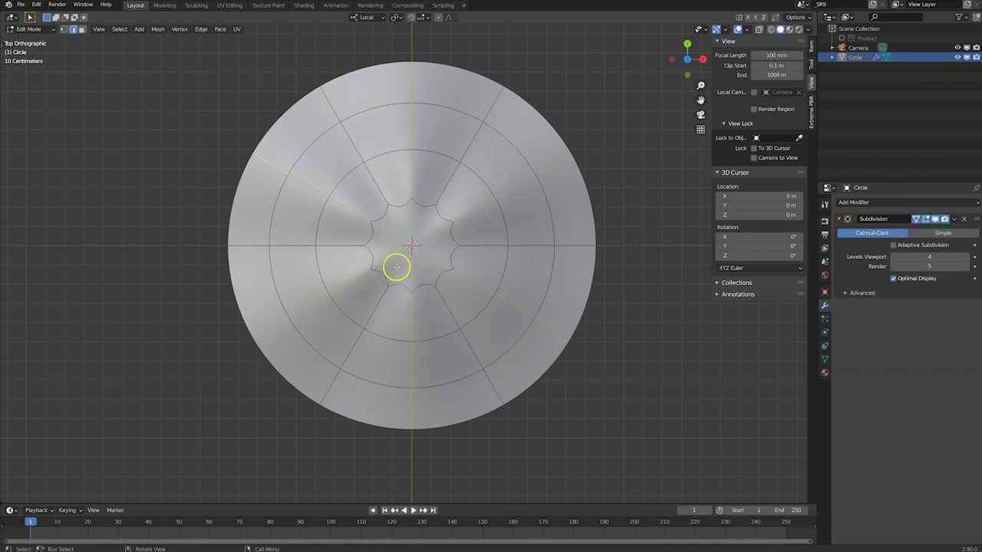
pyautogui.click(396, 227)
pyautogui.keyDown('shift'); pyautogui.moveTo(414, 237); pyautogui.dragTo(387, 268, button='middle'); pyautogui.keyUp('shift')
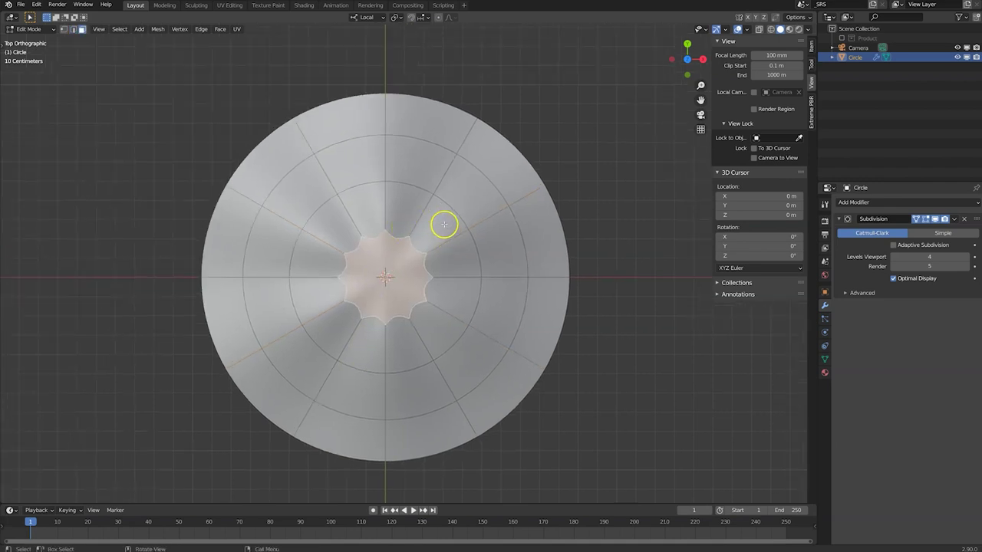
pyautogui.click(439, 17)
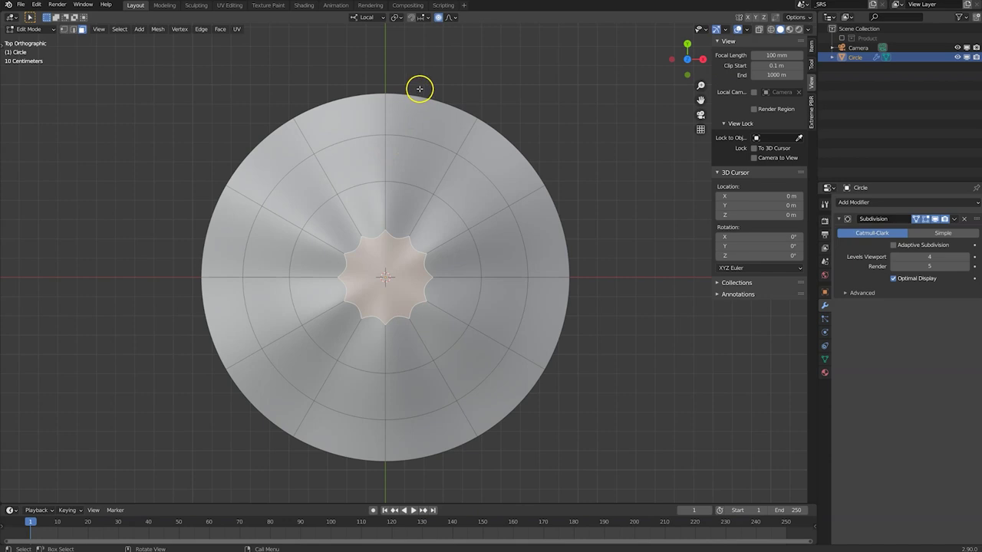
# Rotate the centre face about 214° with wide falloff to twist the ridges into a swirl
pyautogui.press('r')
pyautogui.scroll(-3, 612, 478)
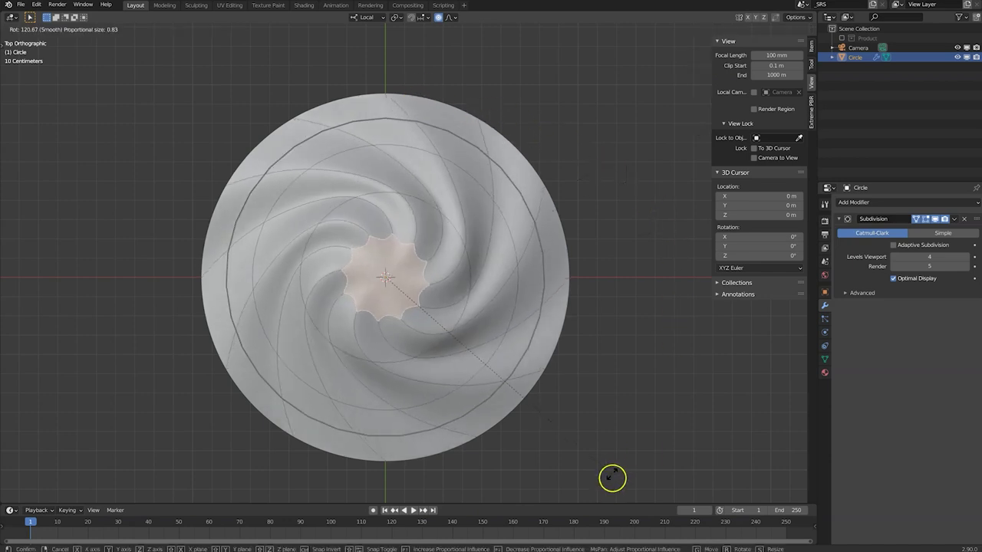
pyautogui.scroll(-3, 611, 471)
pyautogui.scroll(-3, 607, 488)
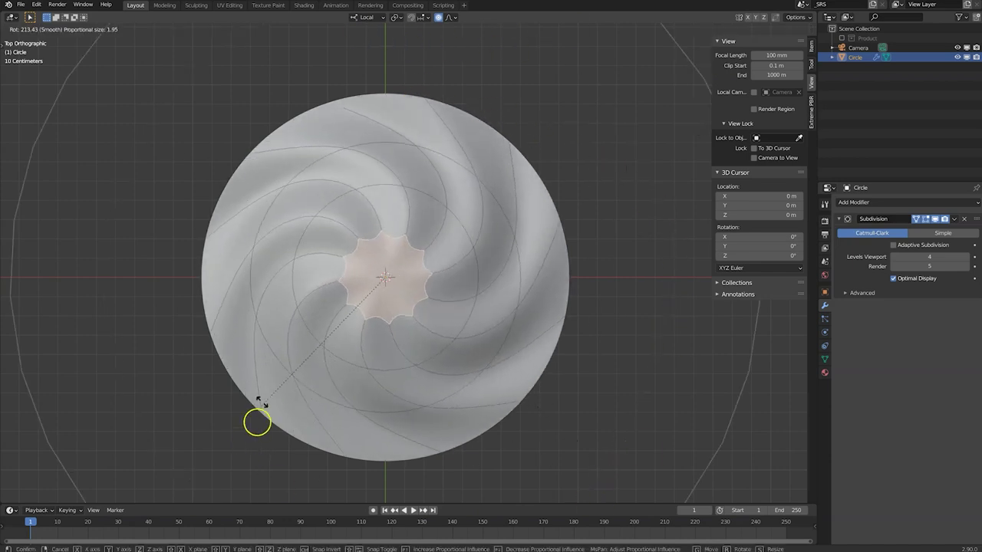
pyautogui.scroll(5, 298, 326)
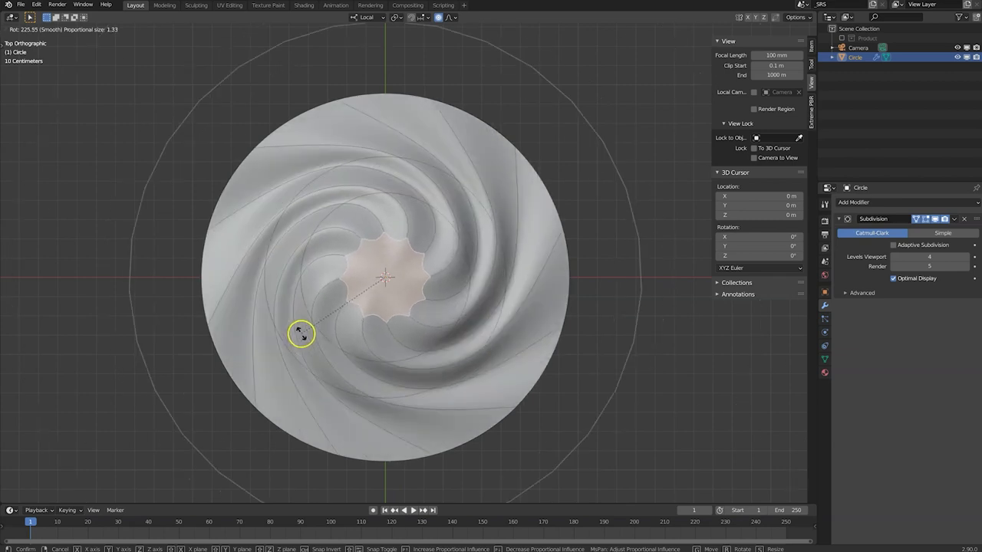
pyautogui.scroll(-3, 291, 364)
pyautogui.scroll(-1, 291, 364)
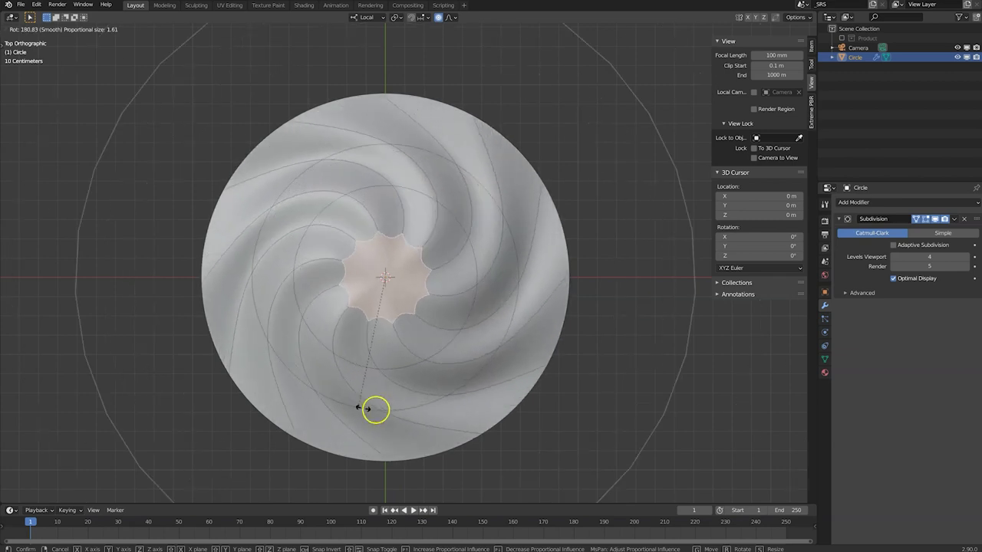
pyautogui.click(241, 422)
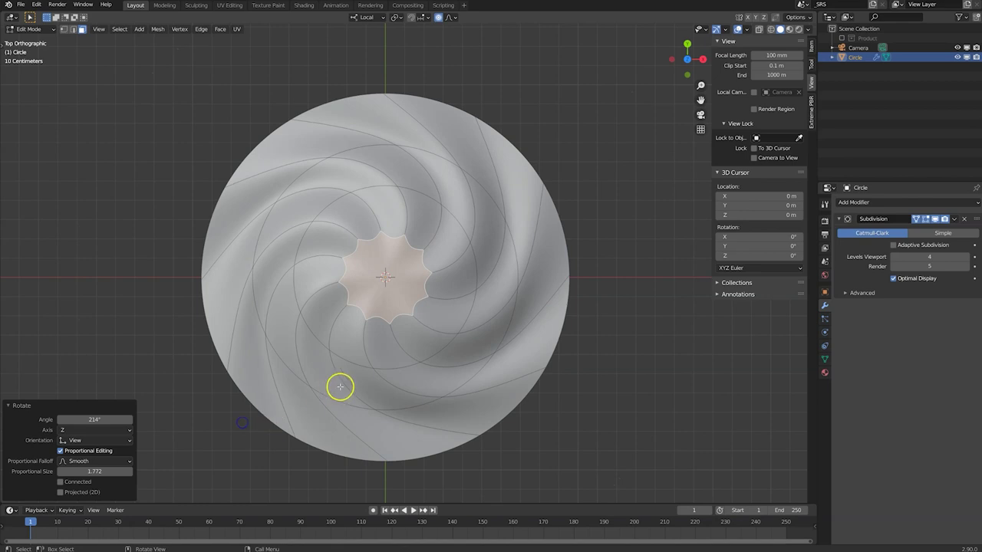
pyautogui.moveTo(340, 387)
pyautogui.mouseDown(button='middle')
pyautogui.moveTo(370, 346)
pyautogui.moveTo(373, 296)
pyautogui.moveTo(401, 307)
pyautogui.moveTo(366, 301)
pyautogui.moveTo(379, 252)
pyautogui.moveTo(432, 204)
pyautogui.moveTo(410, 263)
pyautogui.moveTo(371, 281)
pyautogui.mouseUp(button='middle')
pyautogui.press('Tab')
pyautogui.scroll(2, 370, 347)
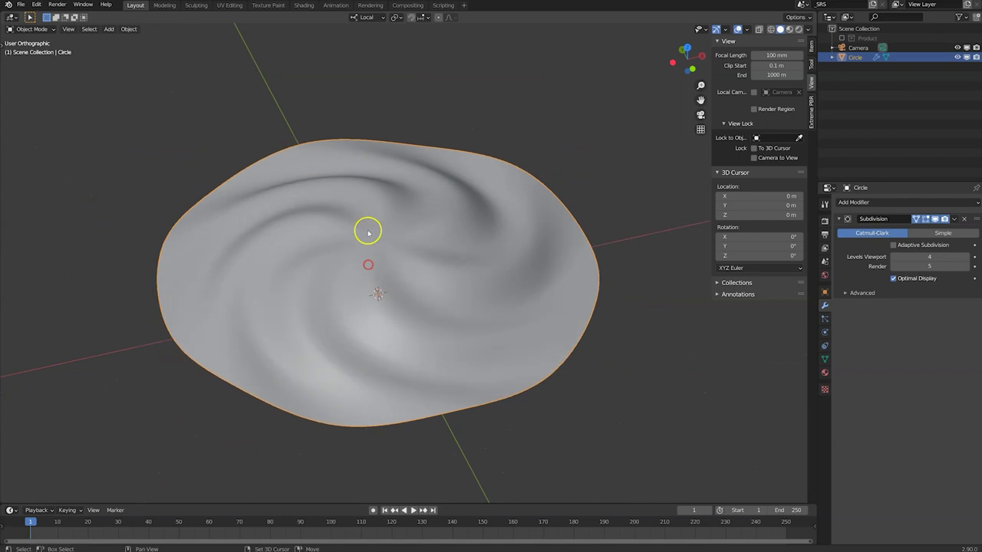
# Poke the central face into a triangle fan meeting at one centre vertex
pyautogui.moveTo(369, 234); pyautogui.dragTo(361, 265, button='middle')
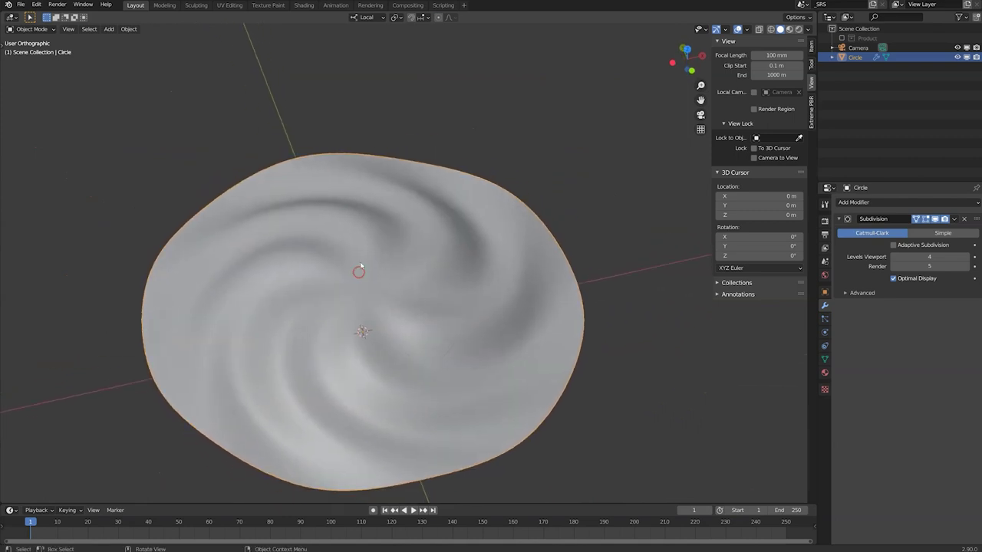
pyautogui.press('Tab')
pyautogui.press('Tab')
pyautogui.press('Tab')
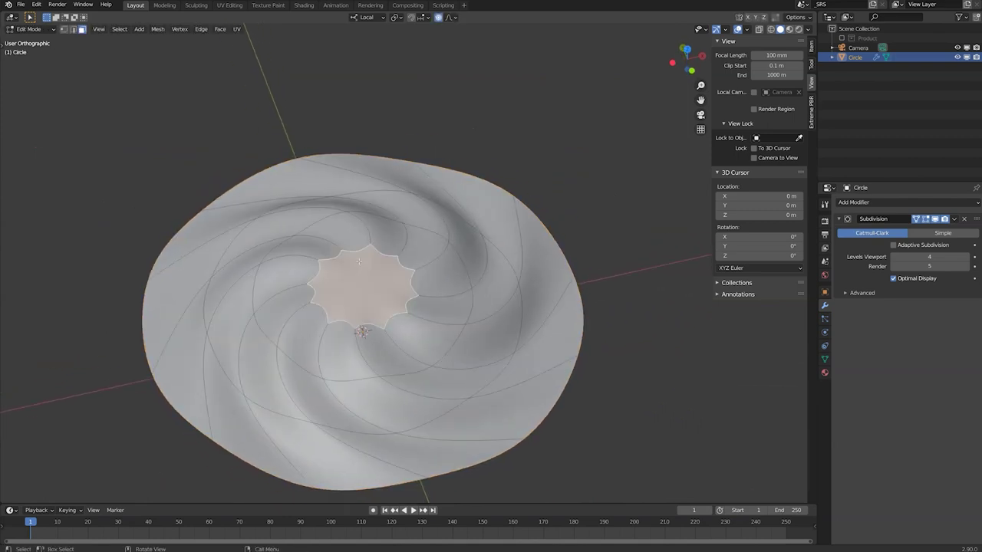
pyautogui.moveTo(358, 262)
pyautogui.mouseDown(button='middle')
pyautogui.moveTo(361, 296)
pyautogui.moveTo(359, 270)
pyautogui.mouseUp(button='middle')
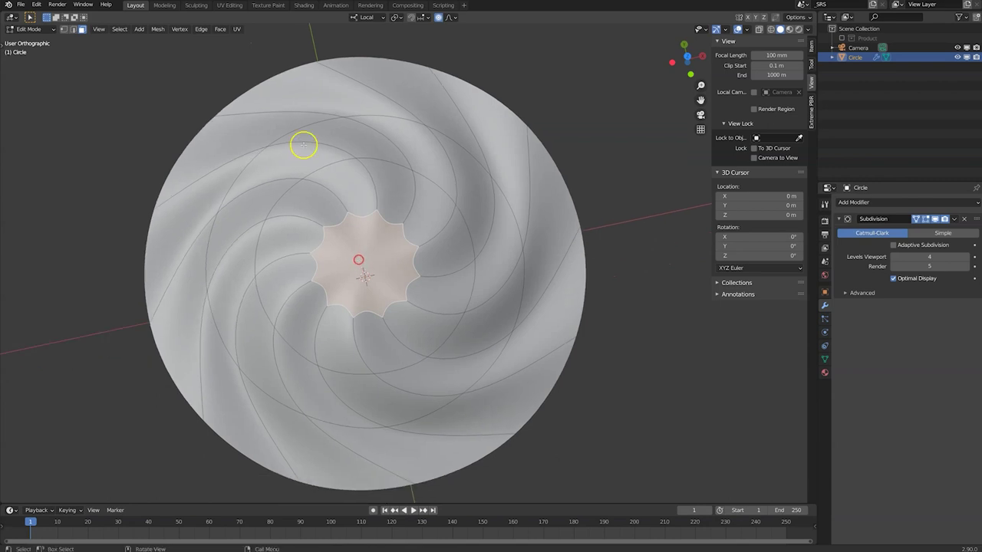
pyautogui.click(220, 29)
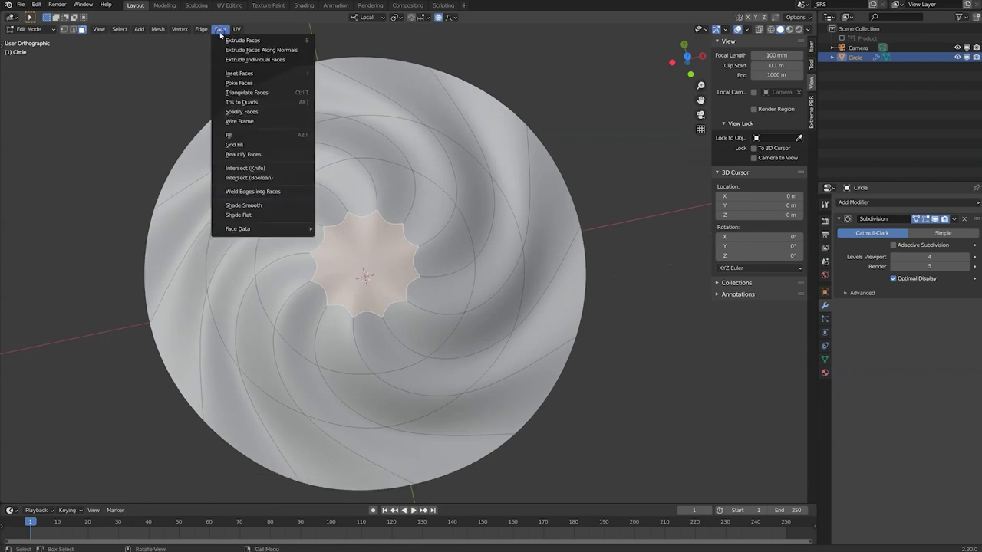
pyautogui.click(270, 83)
pyautogui.moveTo(335, 195); pyautogui.dragTo(369, 266, button='middle')
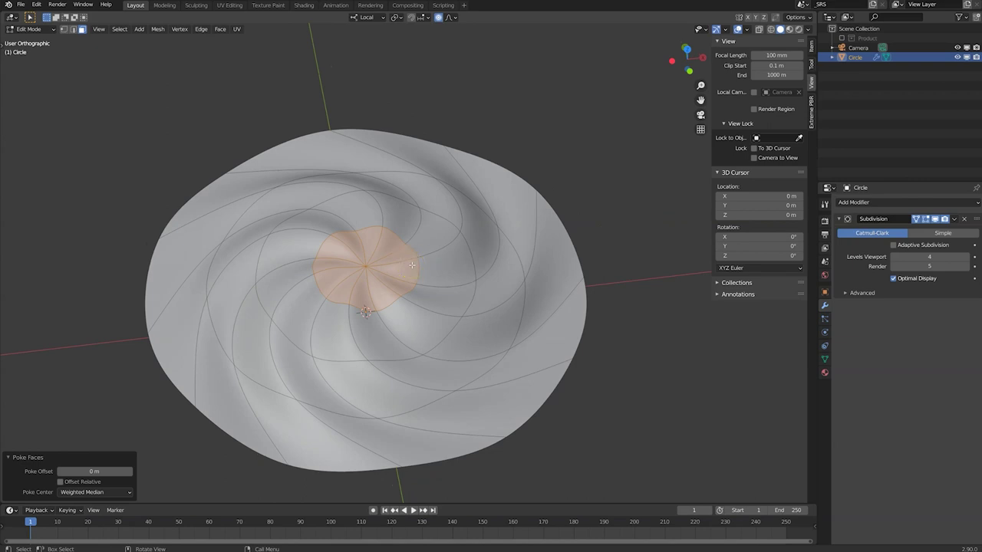
# Switch to vertex select and view the disc from the front
pyautogui.press('1')
pyautogui.press('c')
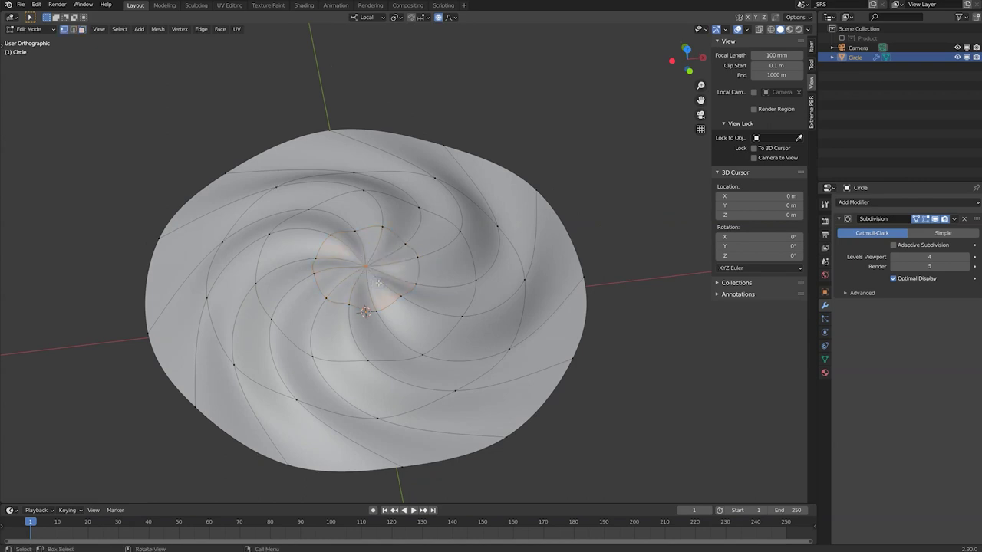
pyautogui.press('KP_1')
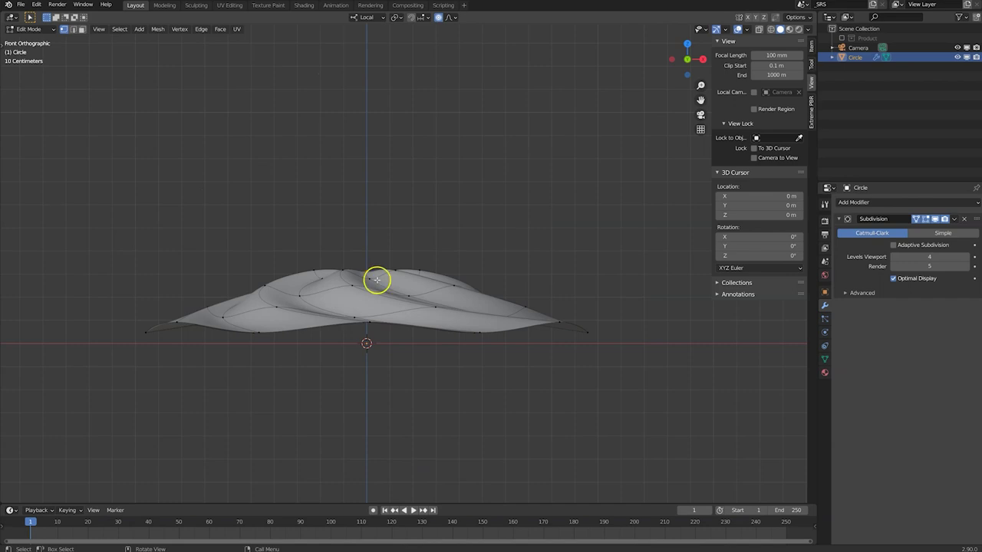
# Pull the swirl's centre vertex upward with proportional falloff into a raised peak
pyautogui.press('g')
pyautogui.rightClick(389, 243)
pyautogui.click(392, 243)
pyautogui.click(378, 257)
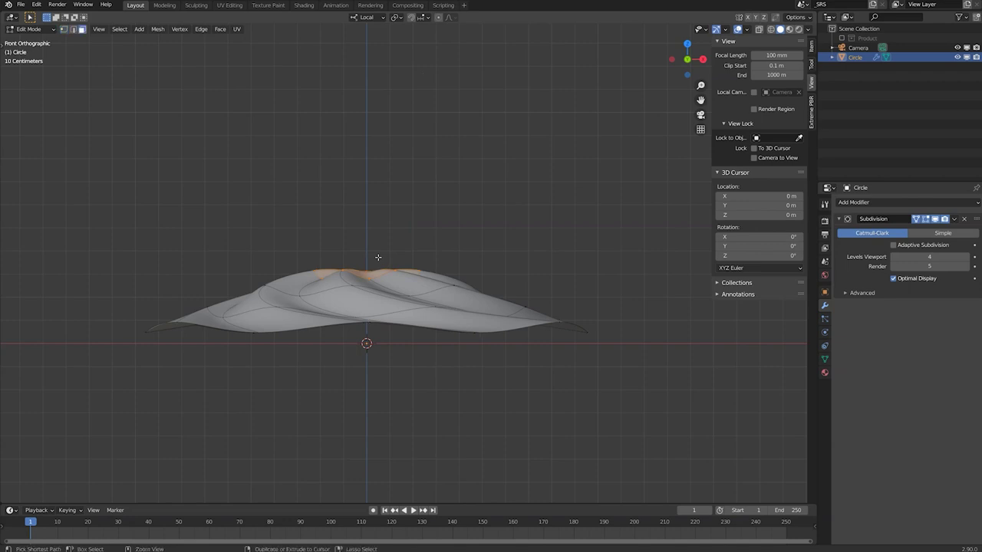
pyautogui.moveTo(379, 257); pyautogui.dragTo(366, 256, button='middle')
pyautogui.click(374, 273)
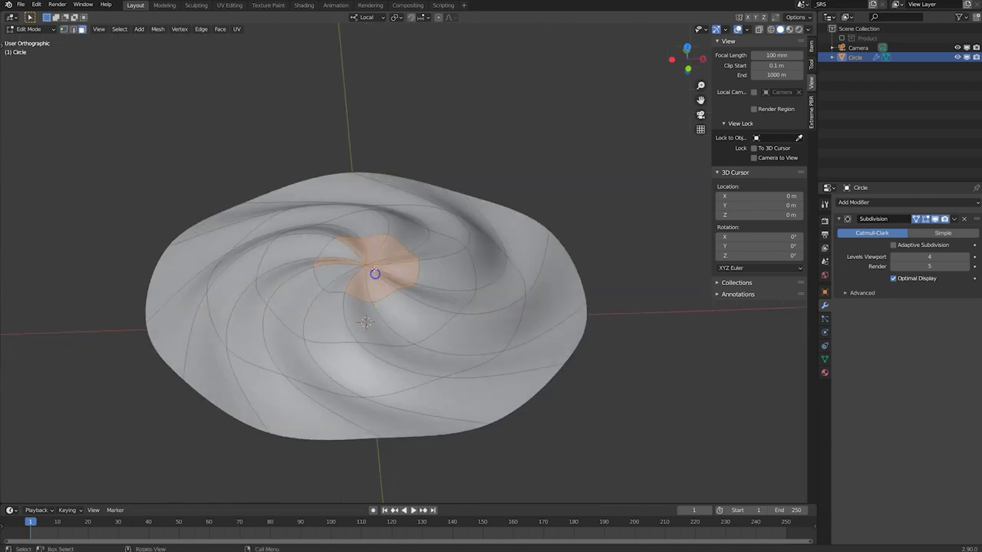
pyautogui.hotkey('alt', 'a')
pyautogui.press('KP_1')
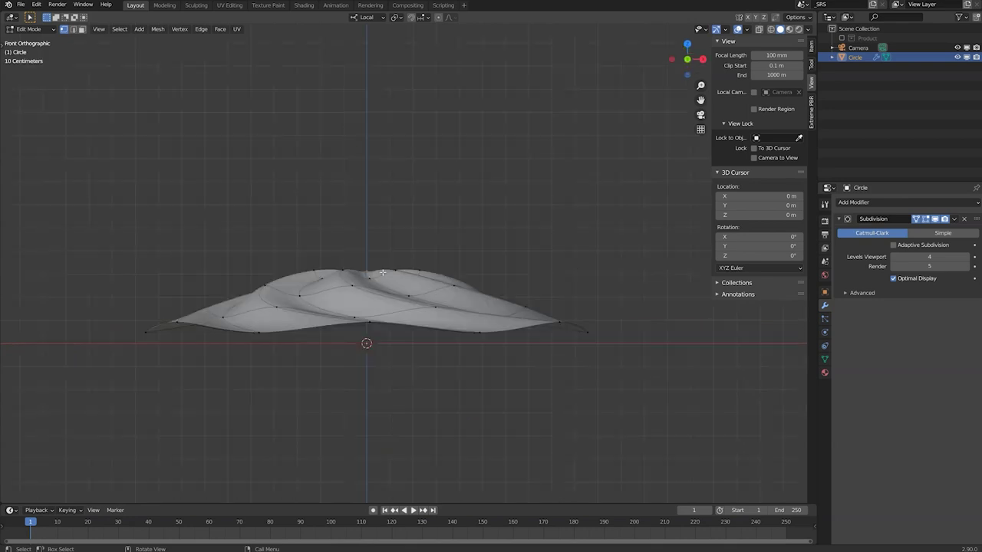
pyautogui.moveTo(383, 273)
pyautogui.mouseDown()
pyautogui.moveTo(403, 220)
pyautogui.moveTo(393, 256)
pyautogui.mouseUp()
# Box-select all faces around the peak in face mode with X-ray on
pyautogui.moveTo(313, 192); pyautogui.dragTo(366, 213)
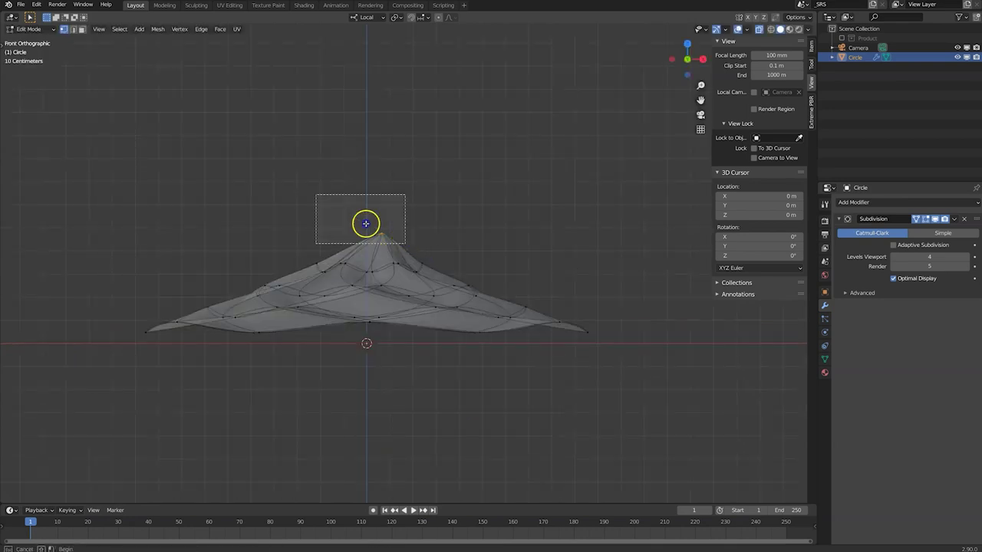
pyautogui.press('3')
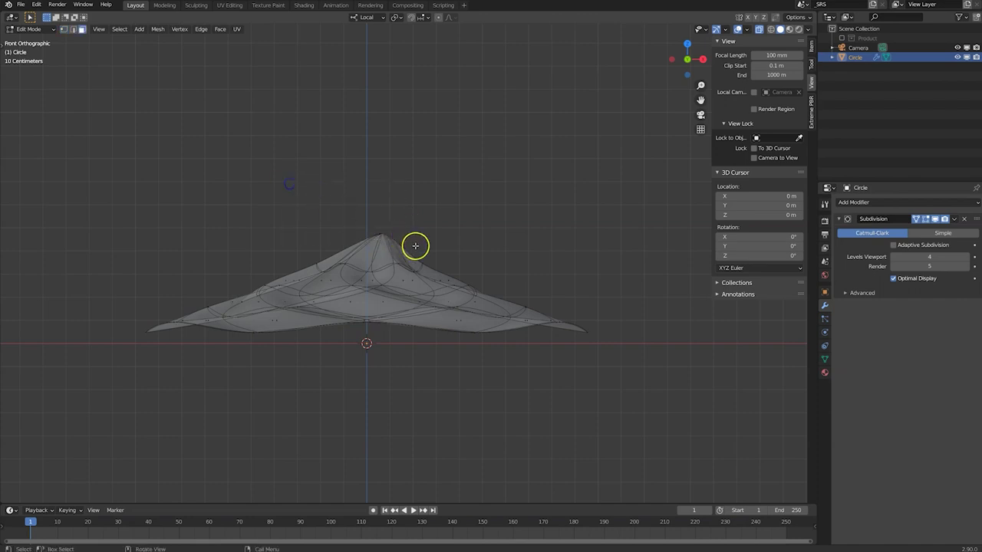
pyautogui.moveTo(360, 224); pyautogui.dragTo(379, 243, button='middle')
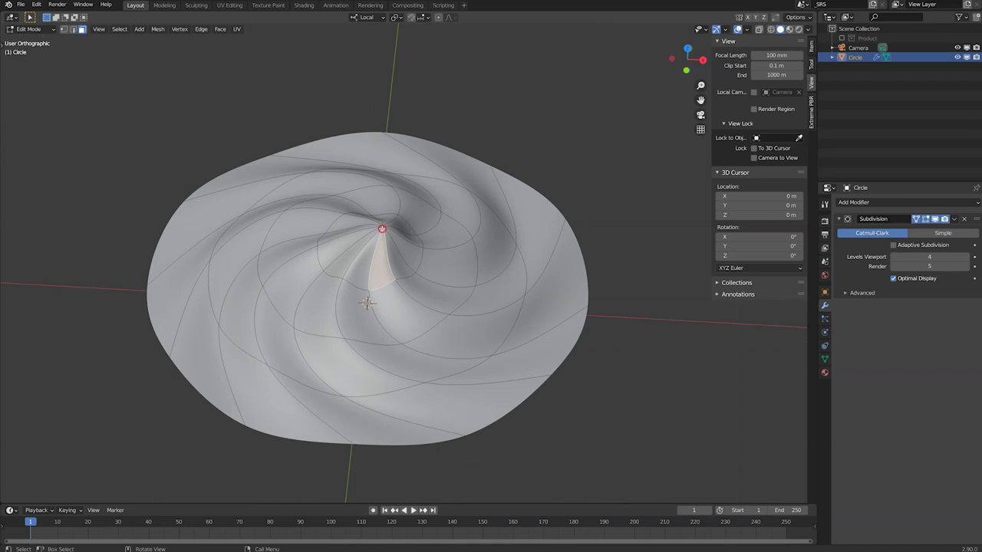
pyautogui.press('KP_1')
pyautogui.moveTo(412, 259); pyautogui.dragTo(252, 193)
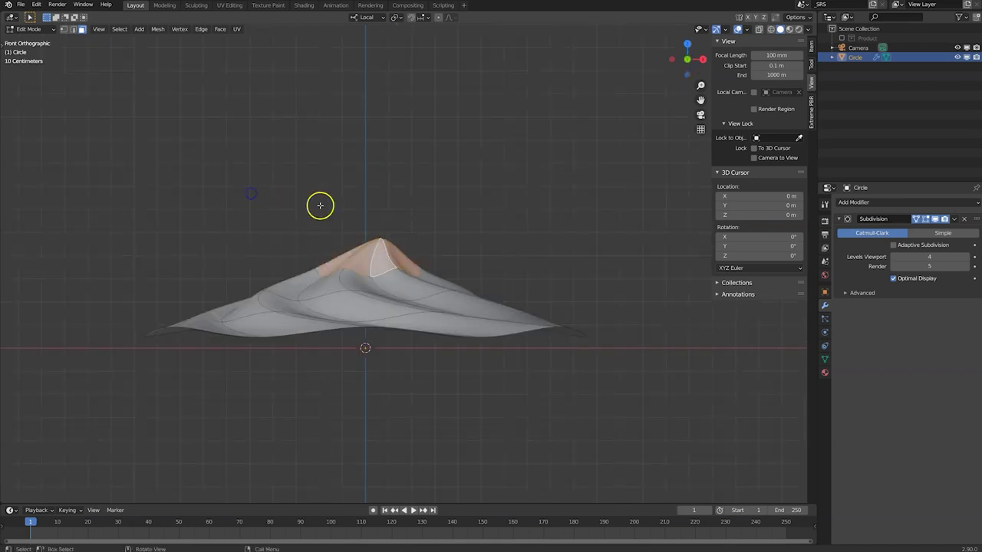
pyautogui.hotkey('alt', 'z')
pyautogui.moveTo(412, 202); pyautogui.dragTo(318, 241)
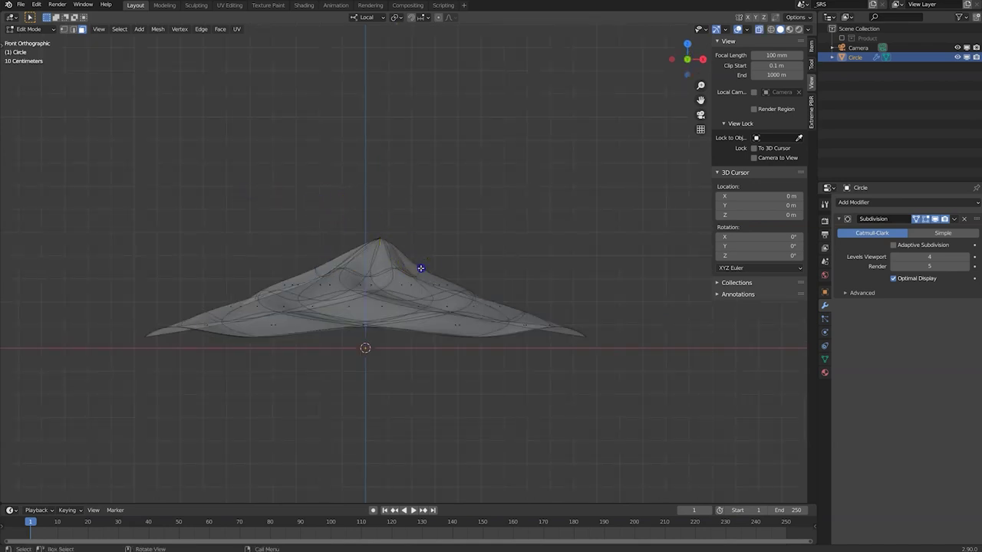
pyautogui.moveTo(387, 240); pyautogui.dragTo(423, 226, button='middle')
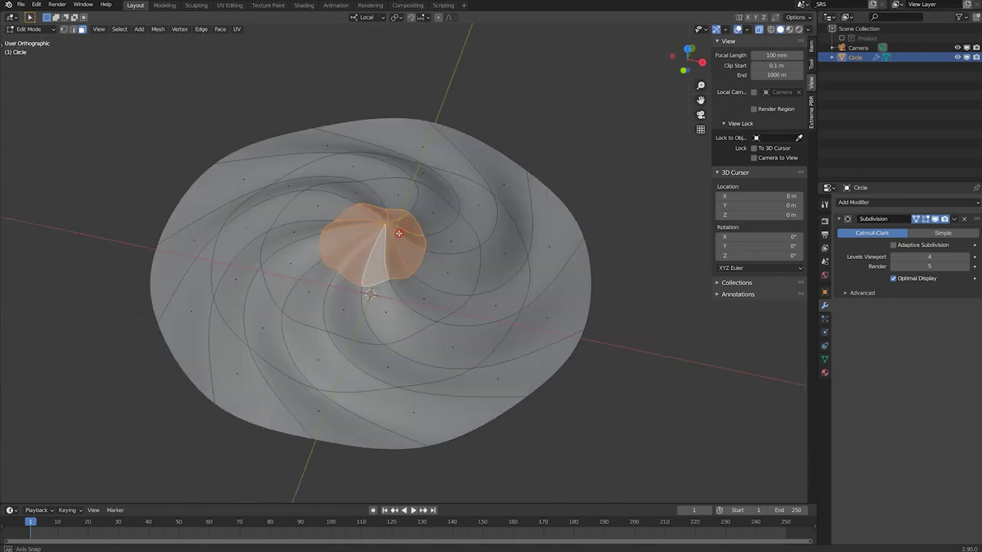
# Inset the peak faces about 0.16 m, redoing a first inset attempt
pyautogui.press('i')
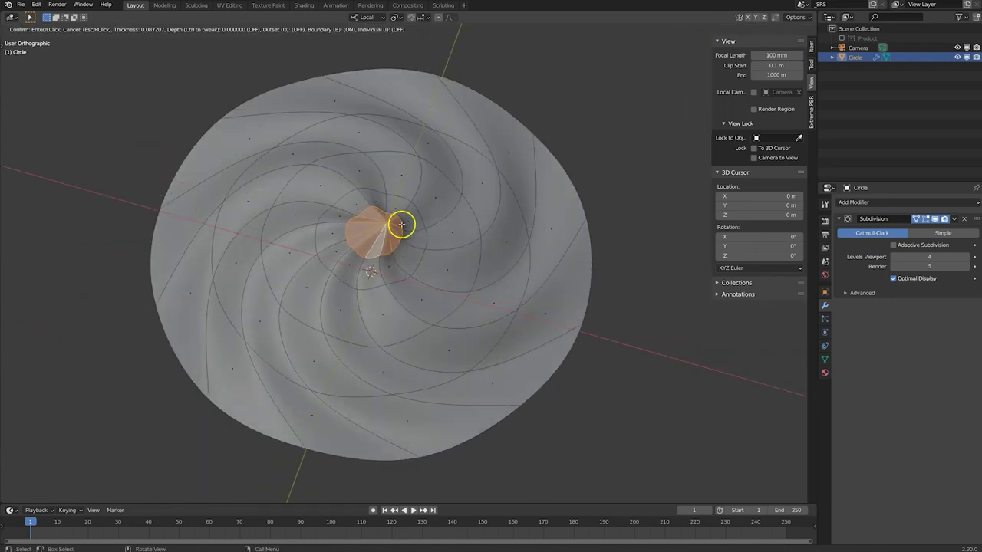
pyautogui.click(395, 224)
pyautogui.press('KP_1')
pyautogui.scroll(1, 391, 226)
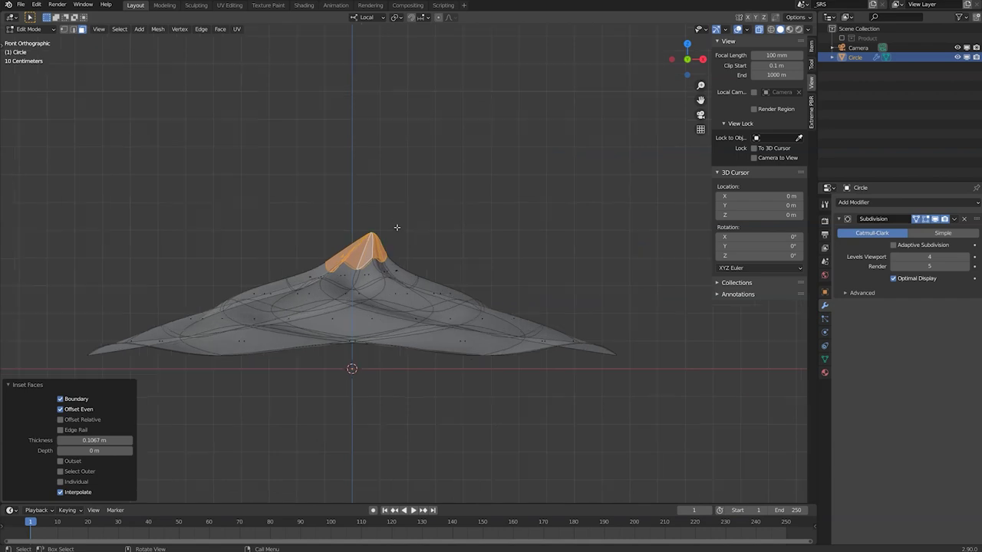
pyautogui.scroll(1, 391, 226)
pyautogui.scroll(2, 390, 226)
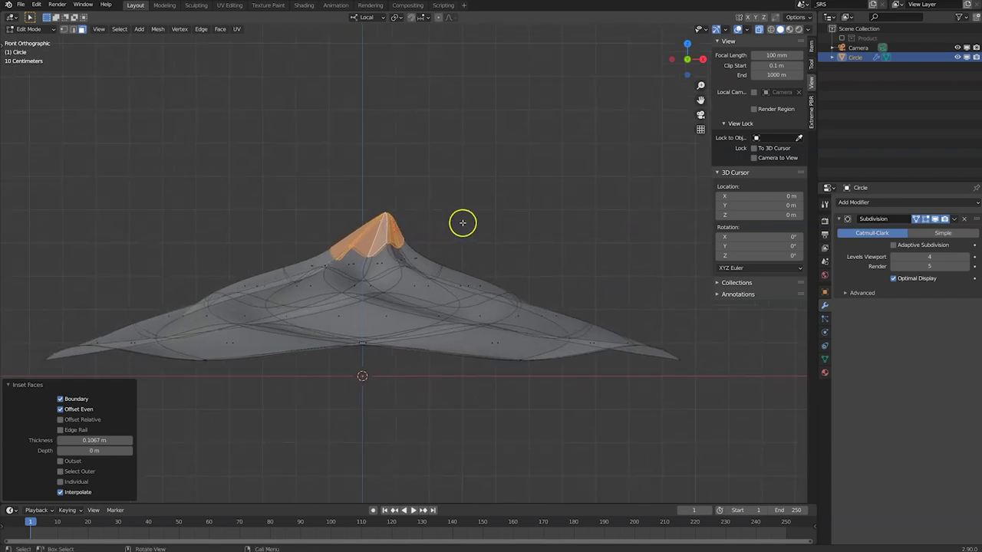
pyautogui.hotkey('ctrl', 'z')
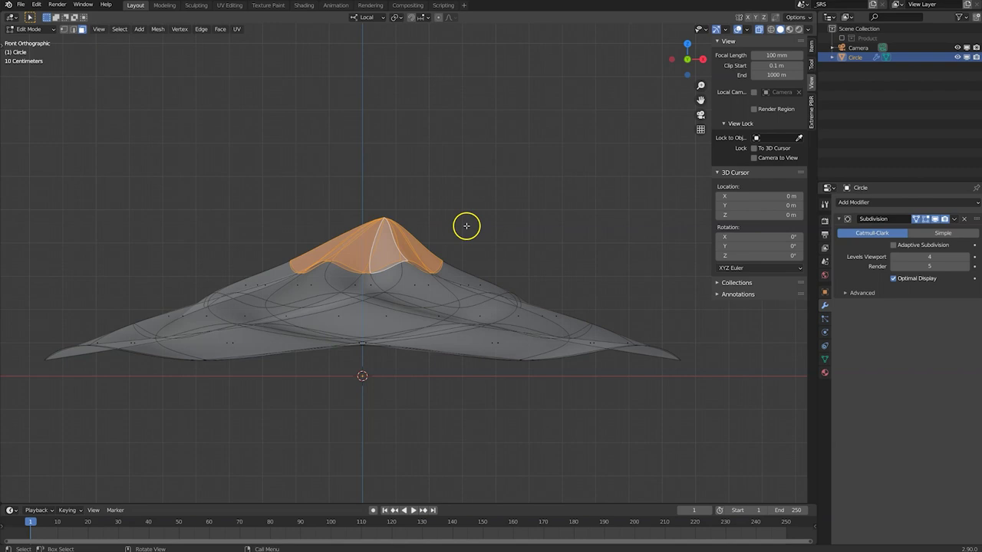
pyautogui.press('i')
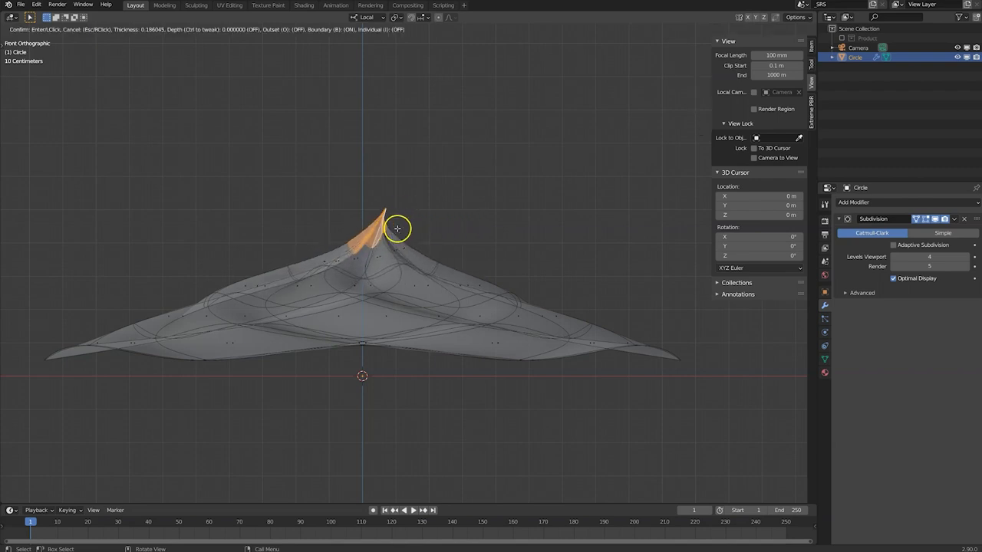
pyautogui.click(407, 228)
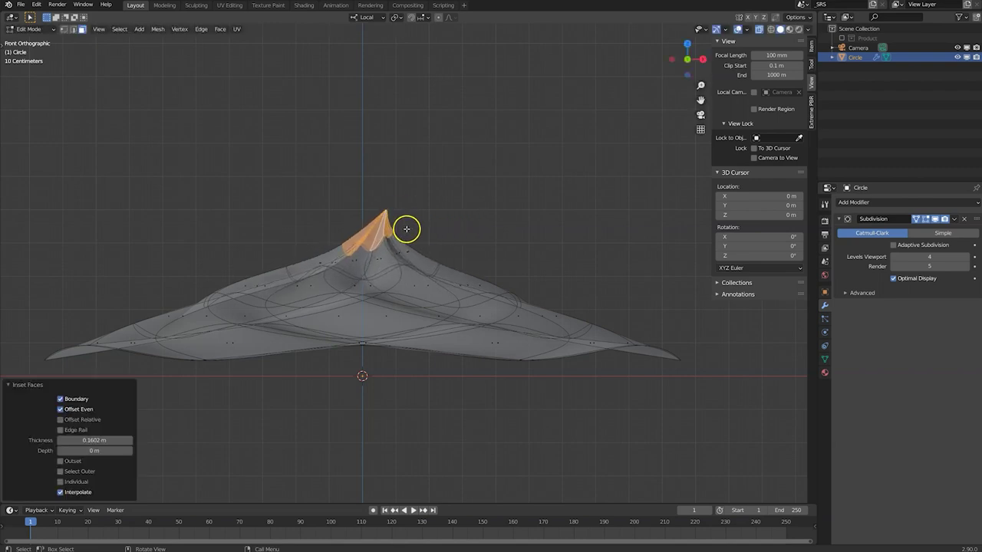
pyautogui.press('Tab')
pyautogui.press('Tab')
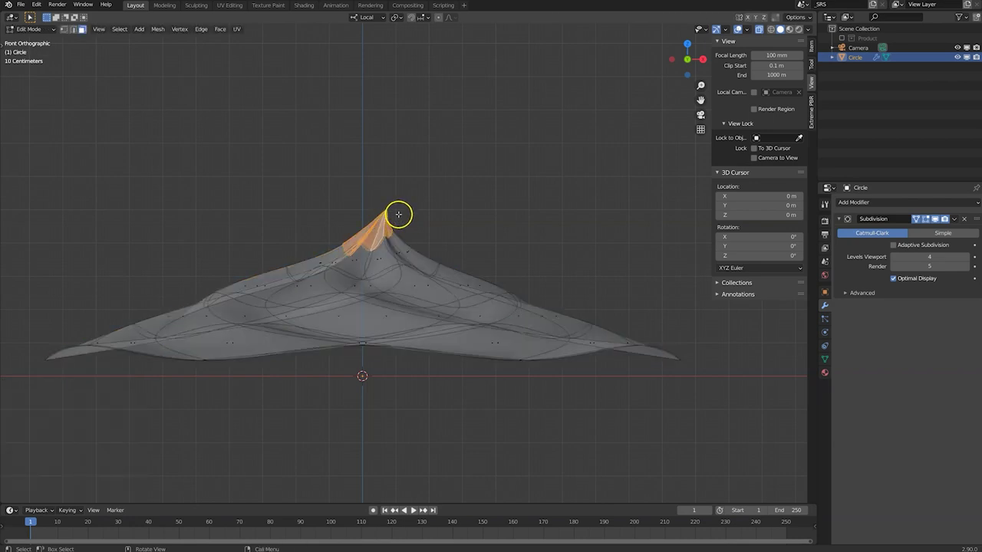
# Select the peak's top vertex and tip faces, pulling the peak up into a tall spike
pyautogui.click(382, 205)
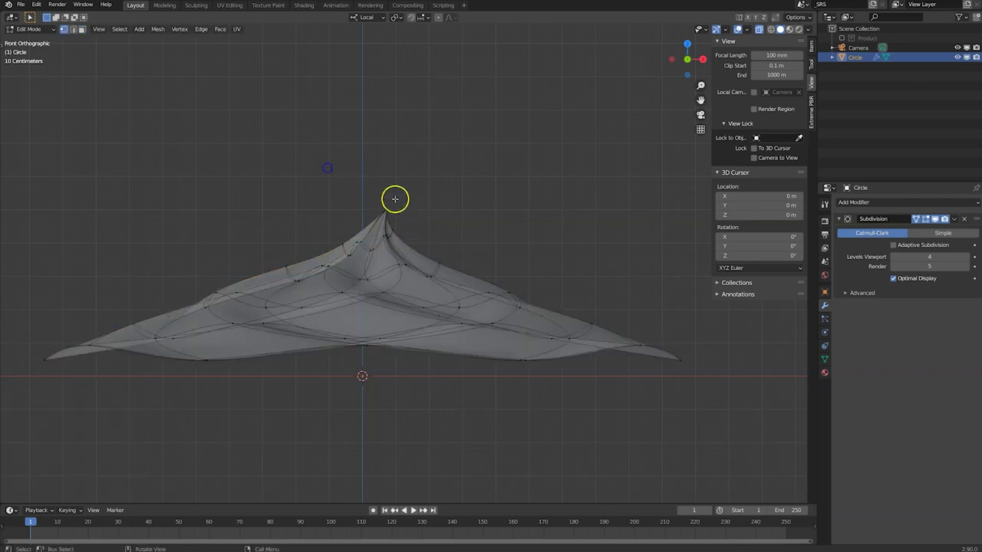
pyautogui.moveTo(367, 190)
pyautogui.mouseDown()
pyautogui.moveTo(414, 210)
pyautogui.moveTo(417, 155)
pyautogui.mouseUp()
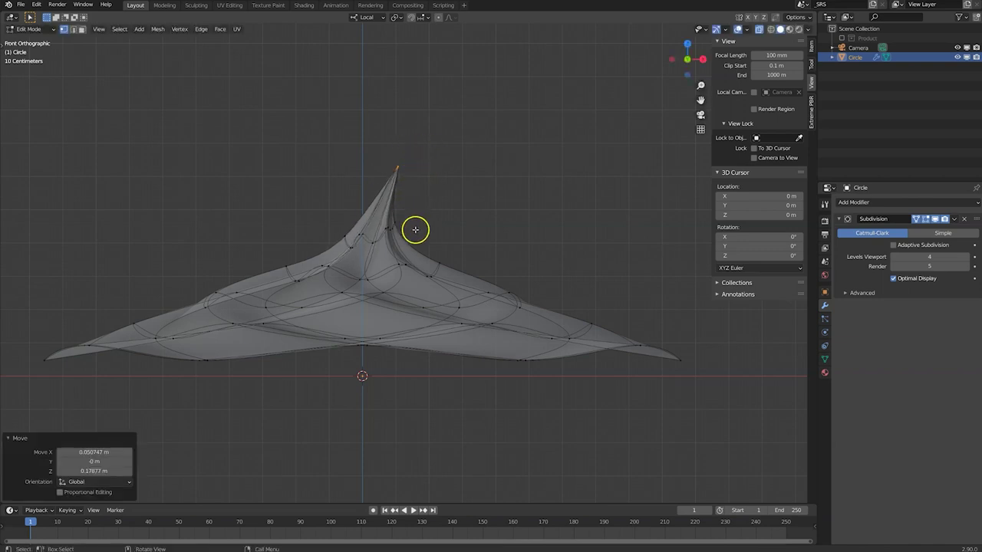
pyautogui.moveTo(415, 230); pyautogui.dragTo(284, 143)
pyautogui.moveTo(396, 208)
pyautogui.mouseDown(button='middle')
pyautogui.moveTo(424, 141)
pyautogui.moveTo(403, 202)
pyautogui.mouseUp(button='middle')
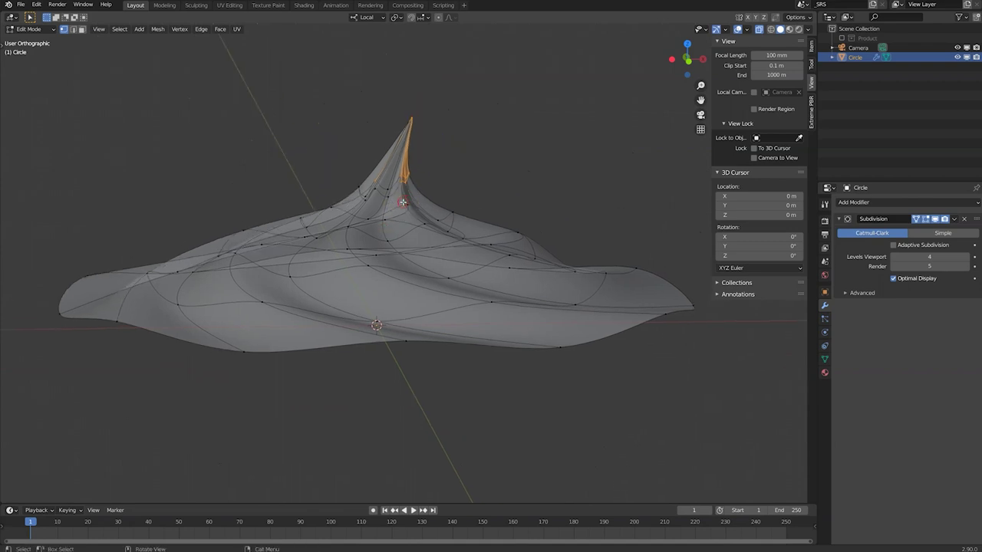
# Rotate the spike's tip faces about 36° sideways so the point curls
pyautogui.moveTo(442, 200); pyautogui.dragTo(307, 104)
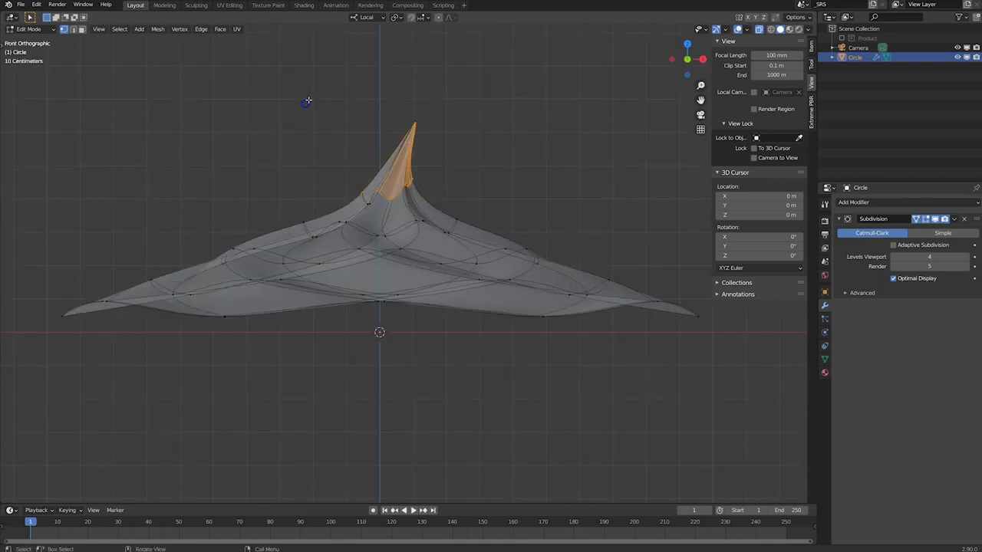
pyautogui.moveTo(434, 199); pyautogui.dragTo(293, 101)
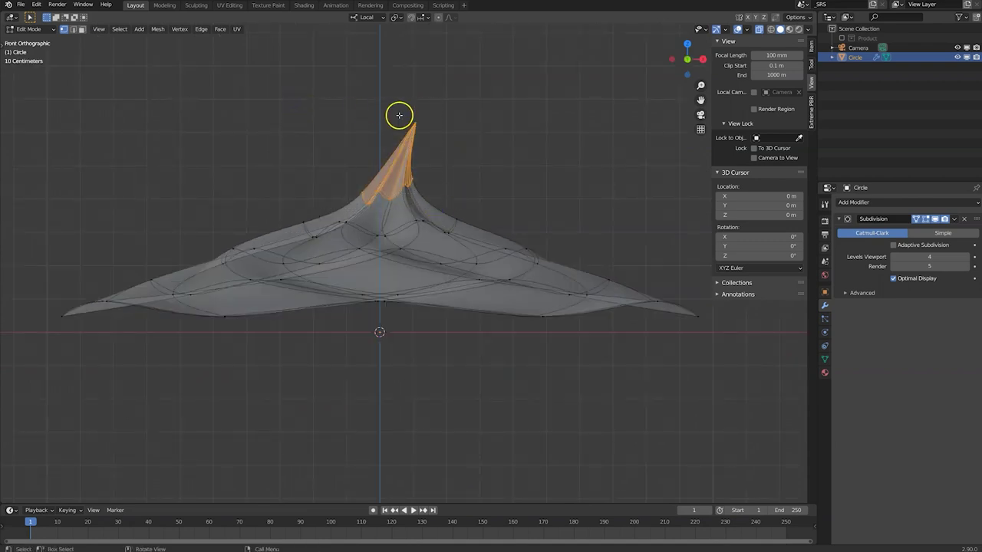
pyautogui.press('r')
pyautogui.click(455, 120)
pyautogui.moveTo(454, 120)
pyautogui.mouseDown(button='middle')
pyautogui.moveTo(443, 156)
pyautogui.moveTo(447, 146)
pyautogui.mouseUp(button='middle')
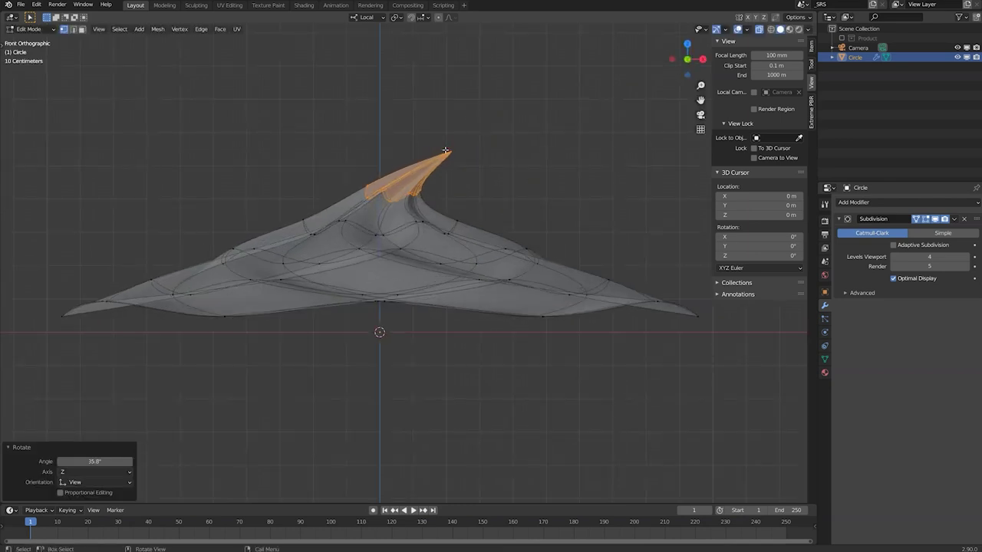
pyautogui.scroll(-2, 445, 151)
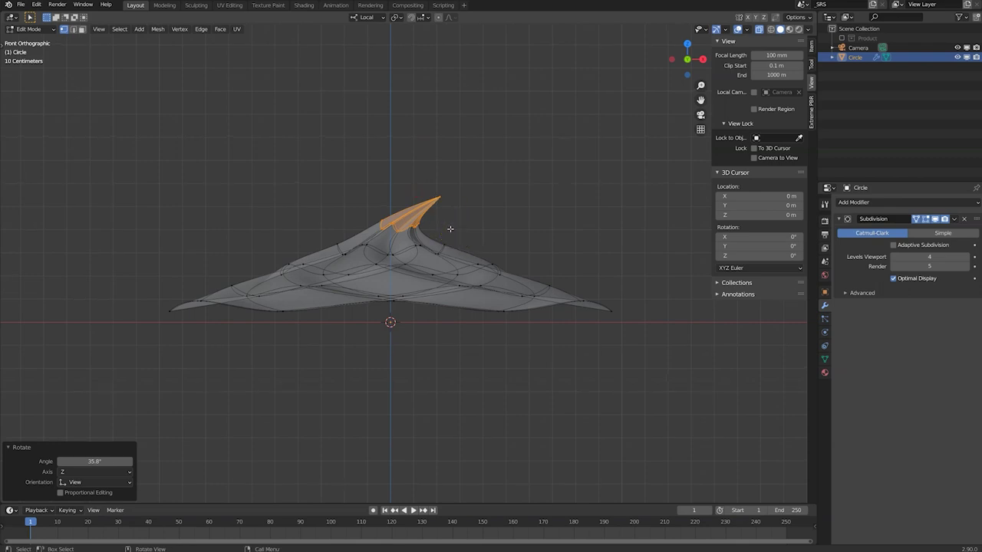
# Grow the tip selection twice and lower those faces along Z
pyautogui.press('ctrl+KP_Add')
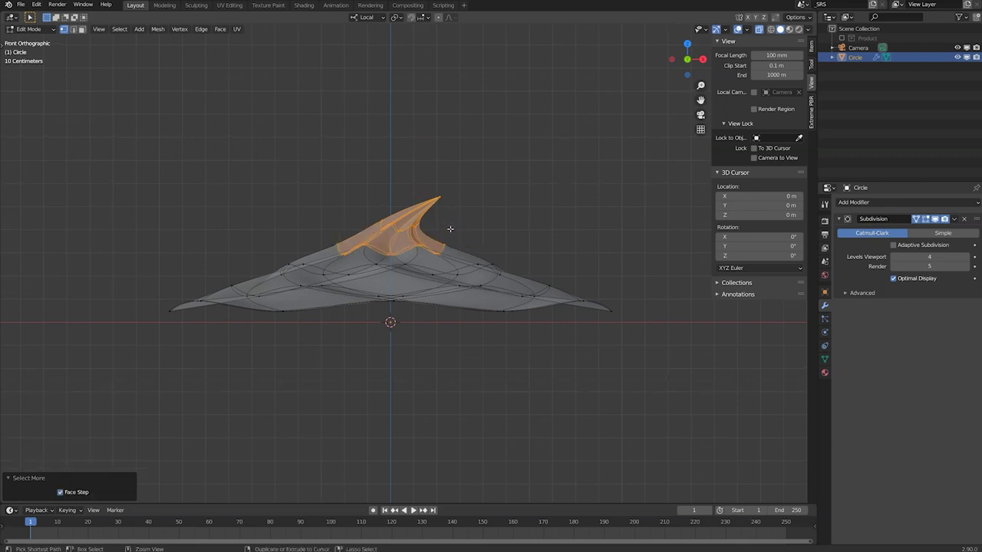
pyautogui.press('ctrl+KP_Add')
pyautogui.press('g')
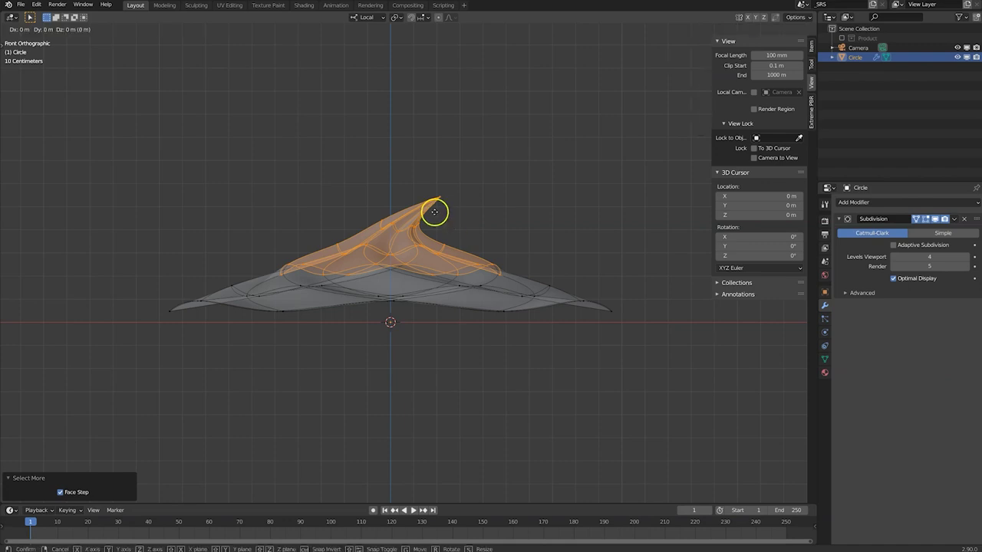
pyautogui.press('z')
pyautogui.press('z')
pyautogui.click(432, 228)
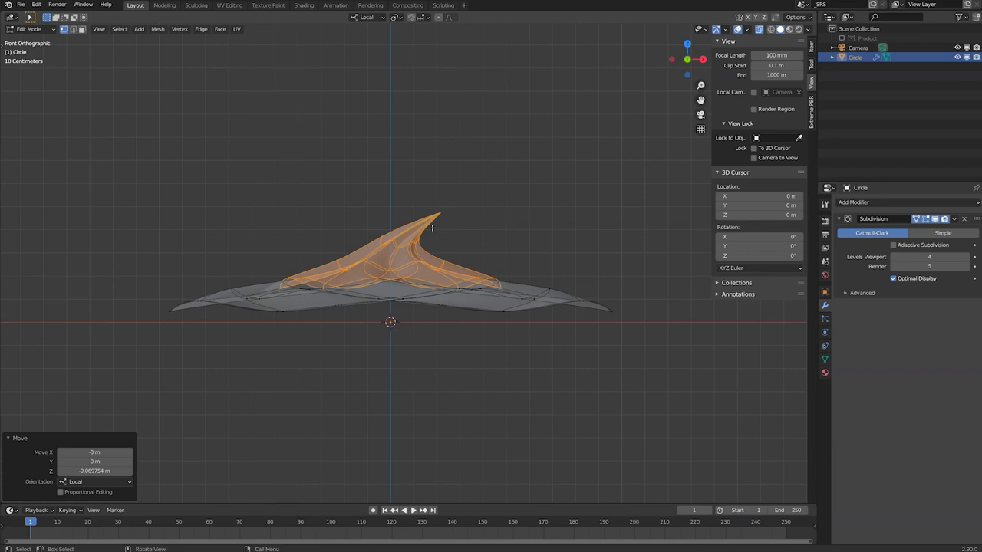
# Shrink the selection to the tip, move it up-right, and scale it to about 0.8
pyautogui.press('ctrl')
pyautogui.press('ctrl+KP_Subtract')
pyautogui.press('ctrl+KP_Subtract')
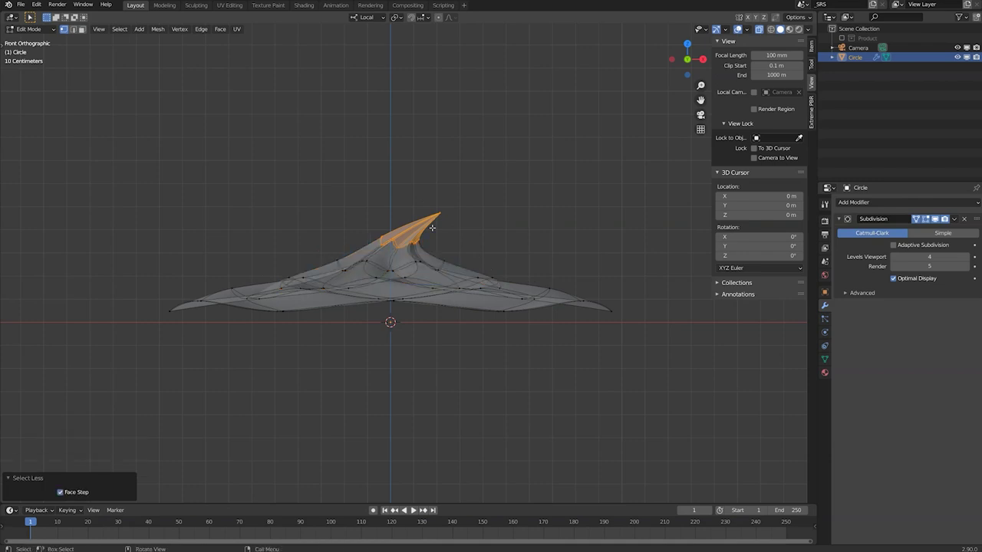
pyautogui.press('g')
pyautogui.click(452, 198)
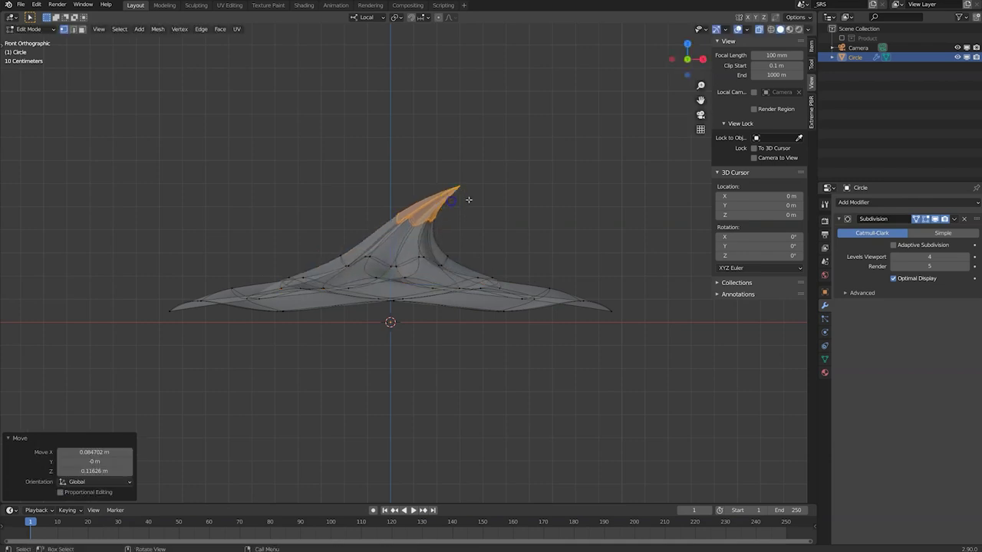
pyautogui.press('s')
pyautogui.click(502, 200)
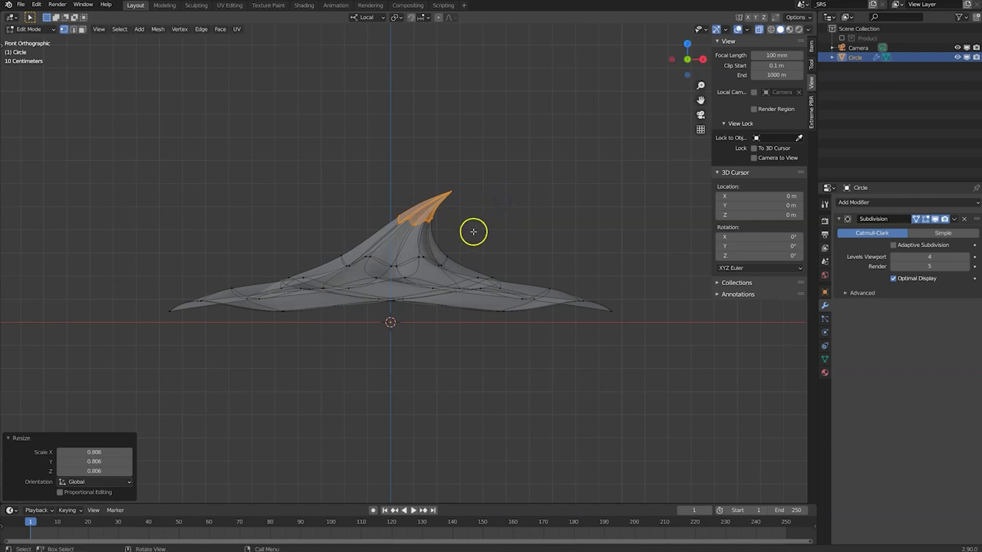
# In top view, grow the centre selection and twist it about -50.6°
pyautogui.moveTo(473, 231); pyautogui.dragTo(430, 322, button='middle')
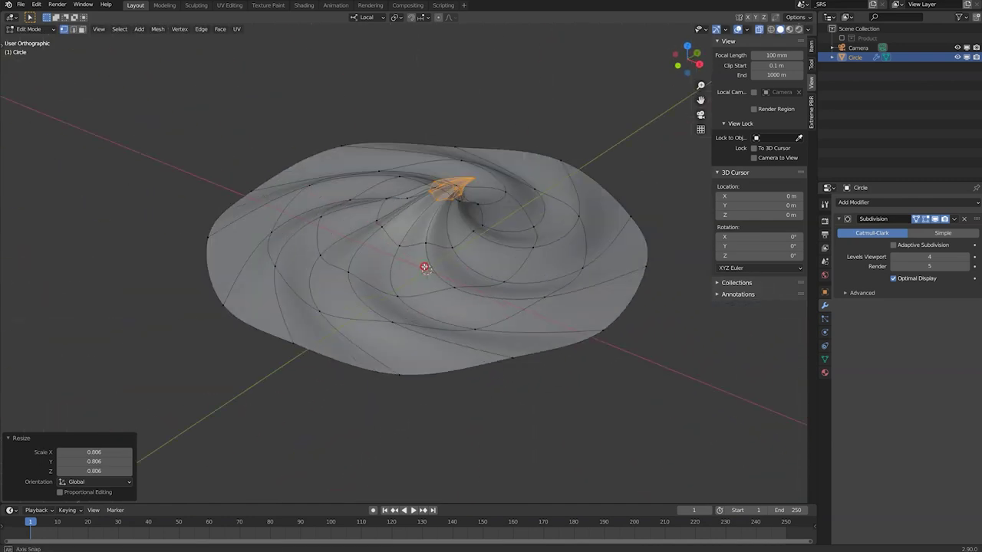
pyautogui.moveTo(425, 268); pyautogui.dragTo(399, 340, button='middle')
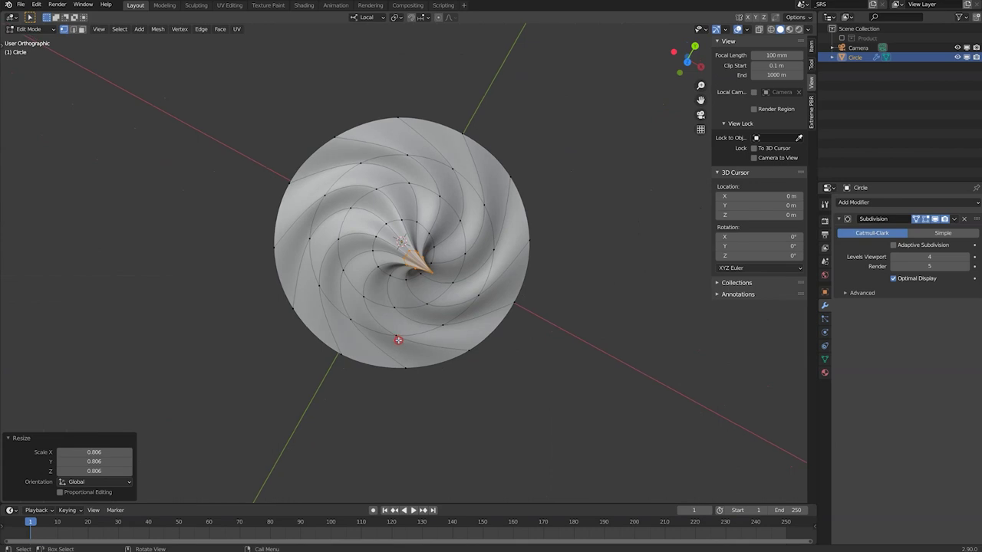
pyautogui.press('KP_7')
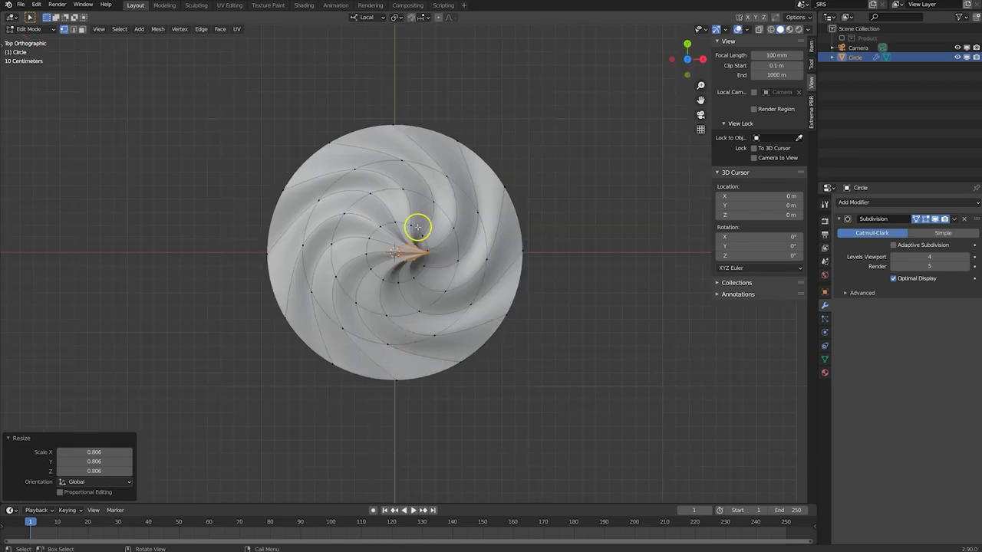
pyautogui.scroll(2, 417, 227)
pyautogui.moveTo(437, 249); pyautogui.dragTo(445, 235, button='middle')
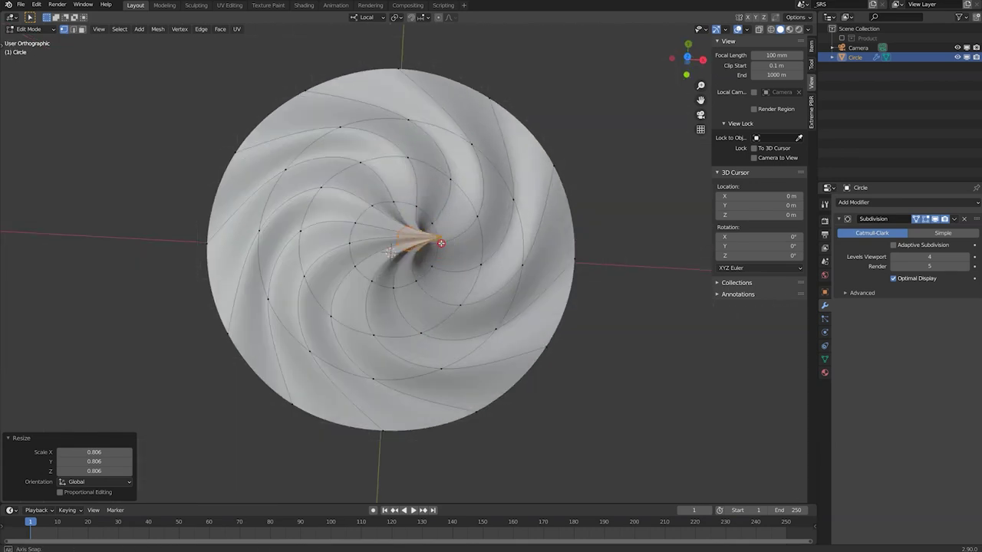
pyautogui.scroll(2, 445, 235)
pyautogui.press('KP_7')
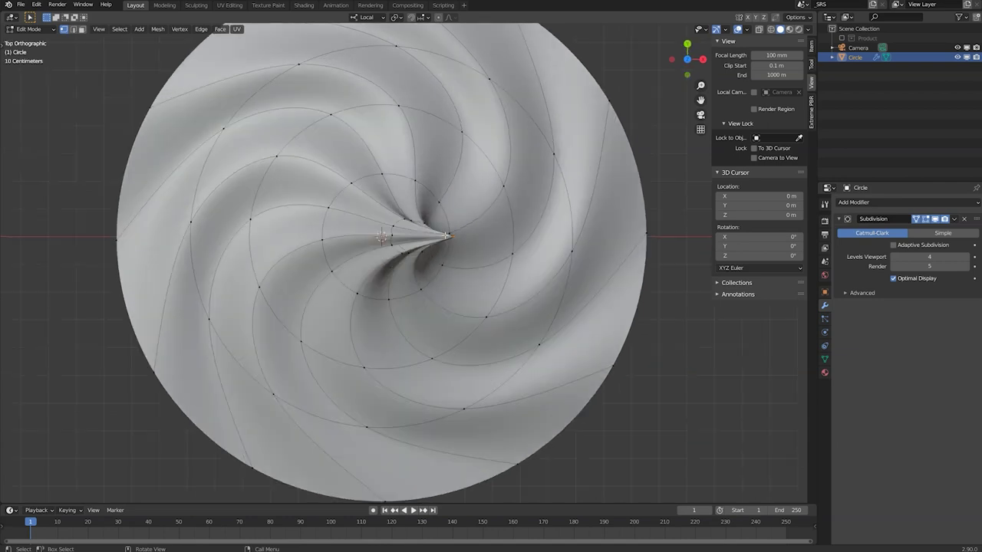
pyautogui.scroll(-4, 446, 235)
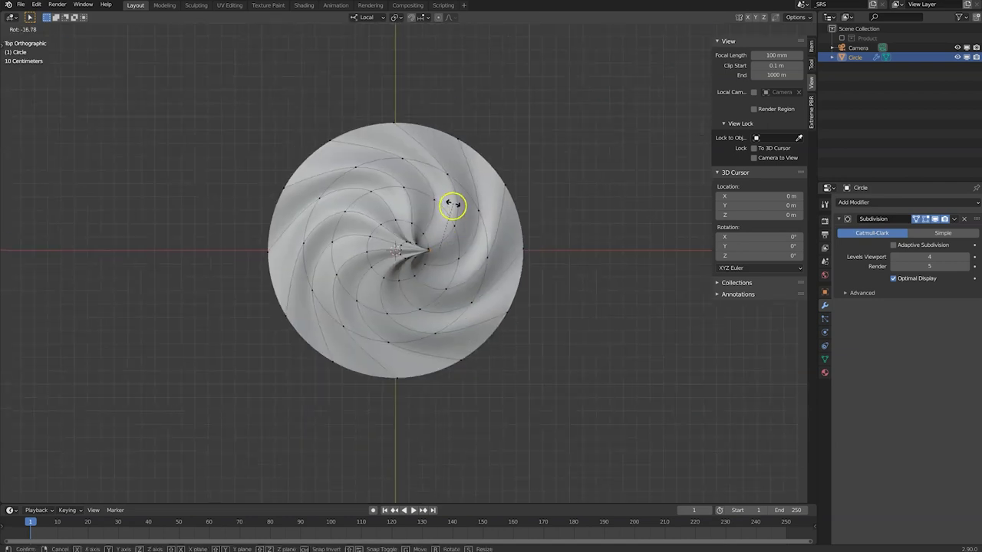
pyautogui.scroll(2, 421, 245)
pyautogui.press('ctrl+KP_Add')
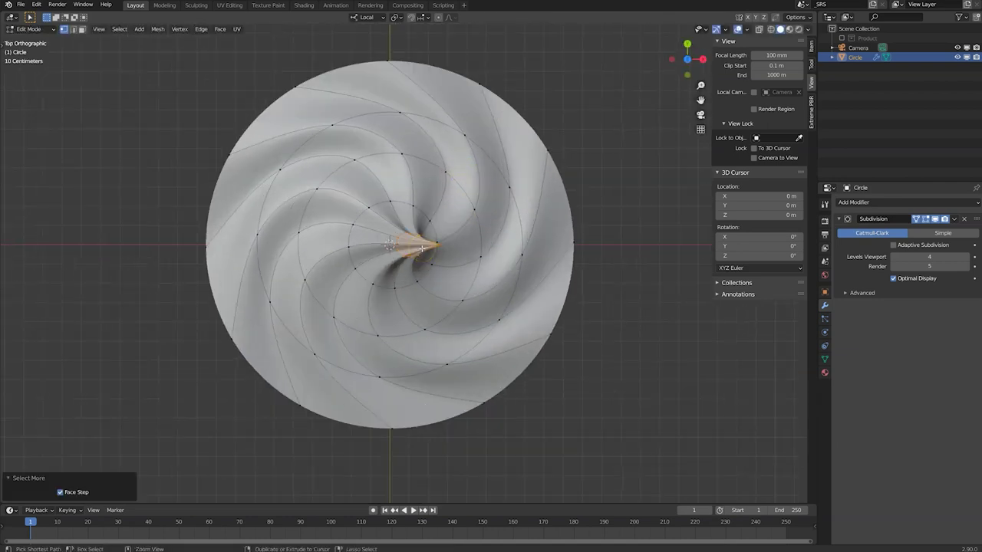
pyautogui.scroll(-1, 421, 246)
pyautogui.press('r')
pyautogui.click(442, 212)
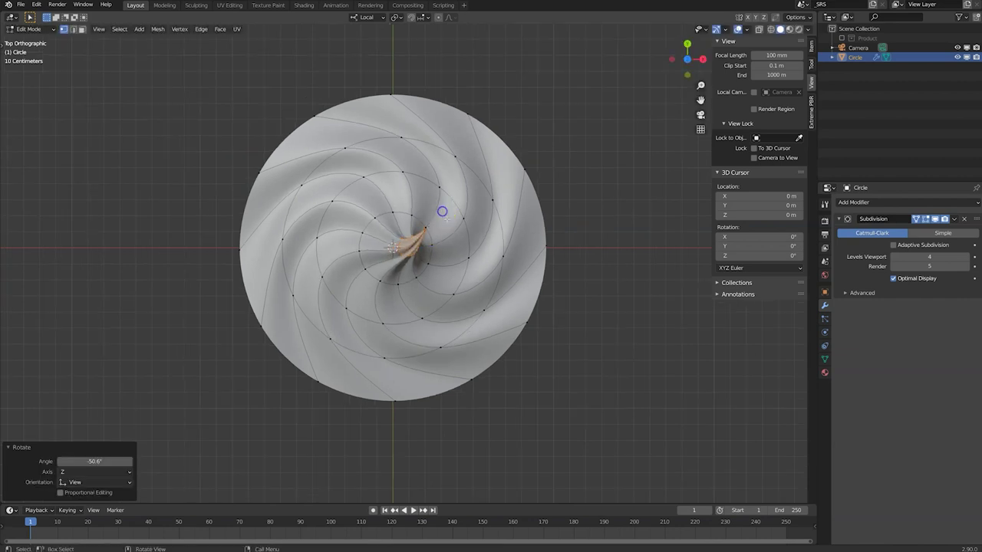
# Shift the twisted centre off-centre and exit Edit Mode to see the smoothed mound
pyautogui.press('g')
pyautogui.click(467, 213)
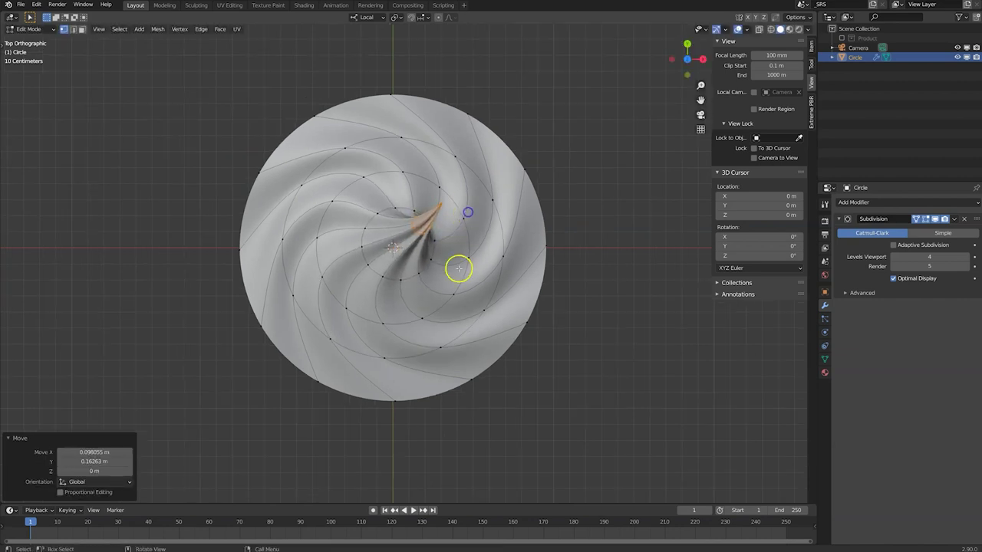
pyautogui.moveTo(458, 267)
pyautogui.mouseDown(button='middle')
pyautogui.moveTo(366, 156)
pyautogui.moveTo(611, 197)
pyautogui.moveTo(483, 194)
pyautogui.moveTo(435, 159)
pyautogui.mouseUp(button='middle')
pyautogui.press('Tab')
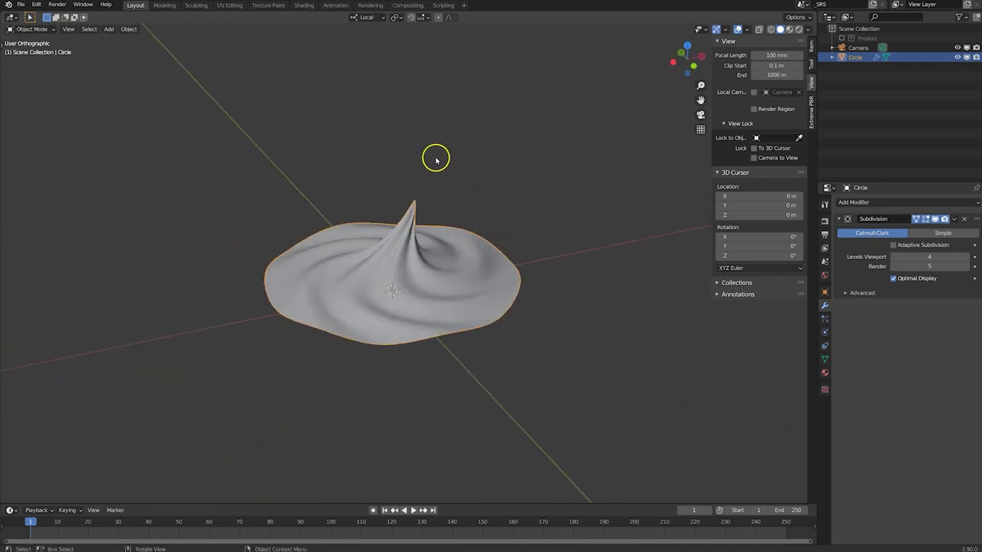
# Switch to the Modeling workspace with the reference jar photo and view the dollop from the side
pyautogui.click(164, 6)
pyautogui.scroll(2, 519, 278)
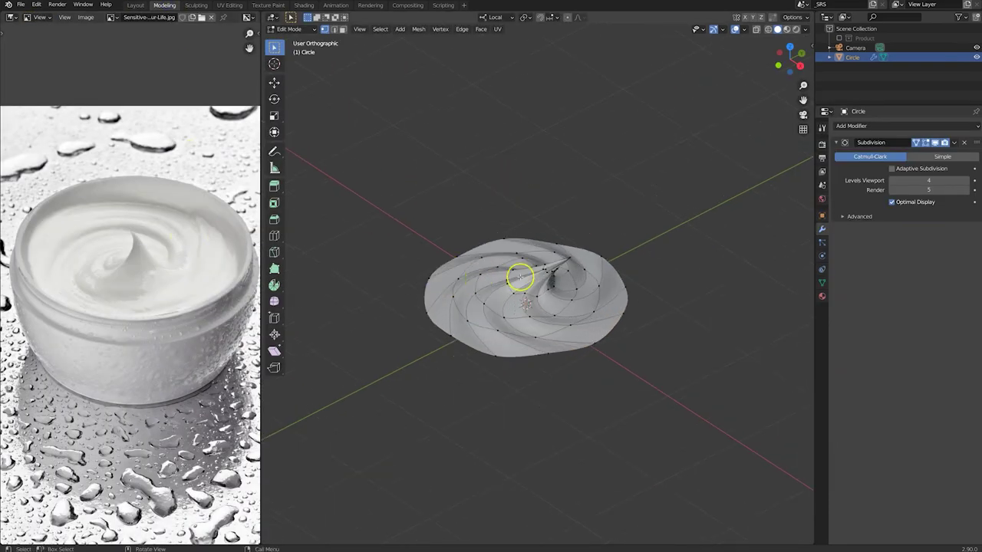
pyautogui.scroll(3, 513, 280)
pyautogui.scroll(4, 537, 290)
pyautogui.press('Tab')
pyautogui.scroll(-4, 537, 287)
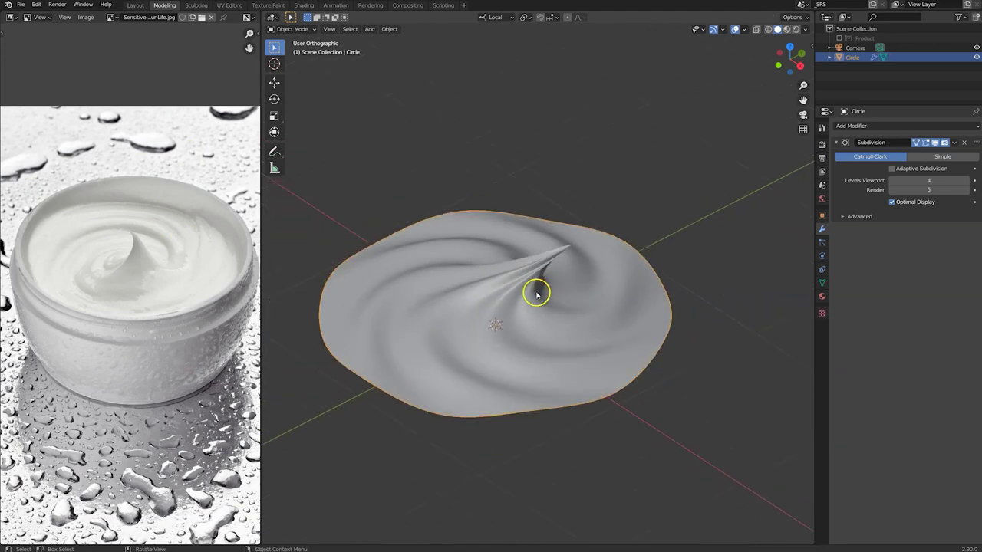
pyautogui.scroll(-1, 568, 290)
pyautogui.moveTo(597, 293)
pyautogui.mouseDown(button='middle')
pyautogui.moveTo(600, 249)
pyautogui.moveTo(611, 264)
pyautogui.mouseUp(button='middle')
# Rotate the grown tip-vertex selection to hook the tip right, then return to object mode in top view
pyautogui.press('Tab')
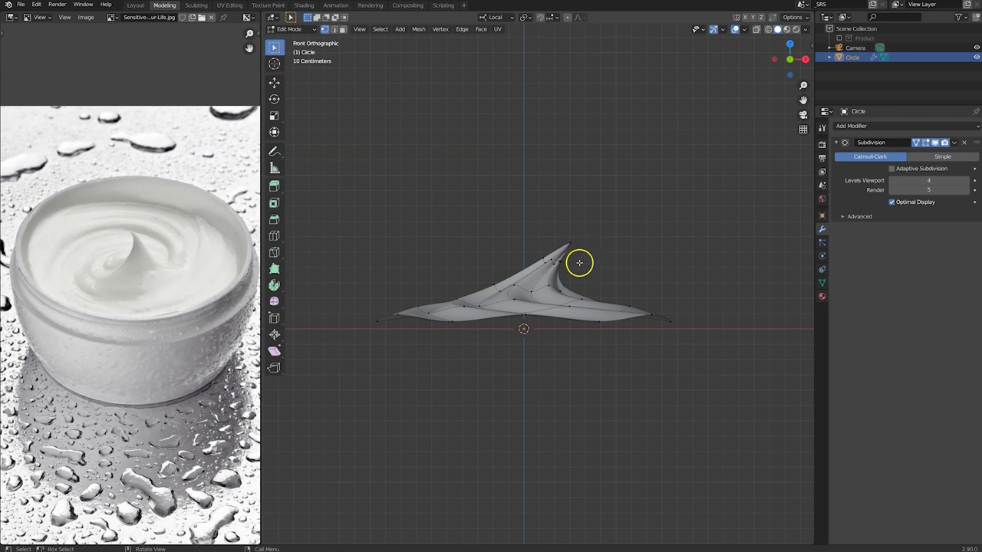
pyautogui.click(564, 223)
pyautogui.press('ctrl+KP_Add')
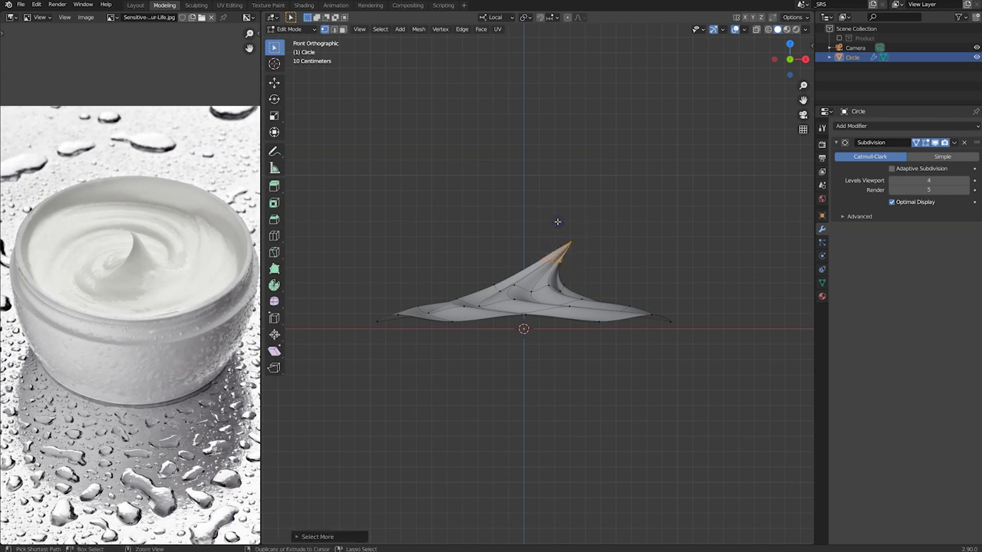
pyautogui.press('r')
pyautogui.click(603, 250)
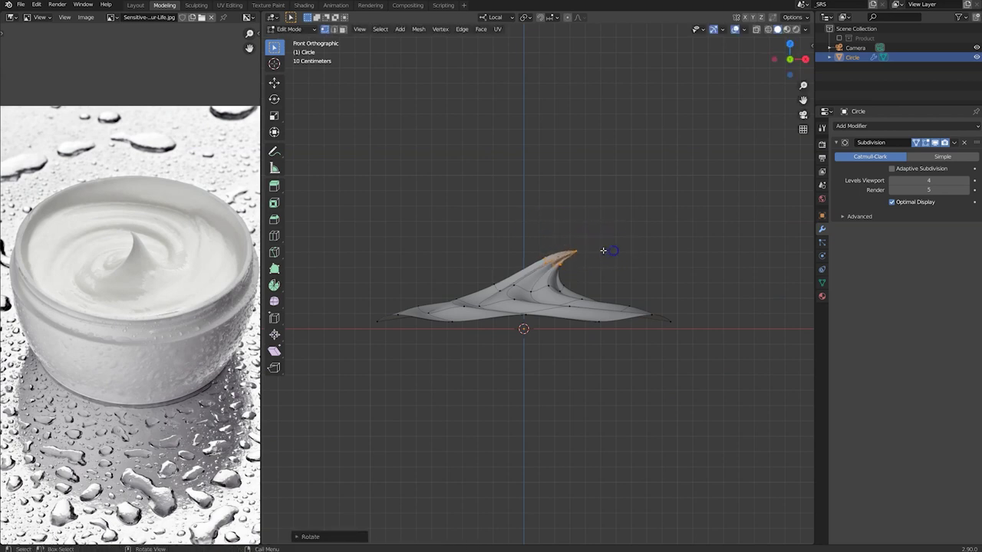
pyautogui.moveTo(604, 251)
pyautogui.mouseDown(button='middle')
pyautogui.moveTo(375, 269)
pyautogui.moveTo(517, 284)
pyautogui.moveTo(566, 333)
pyautogui.moveTo(559, 278)
pyautogui.moveTo(567, 355)
pyautogui.mouseUp(button='middle')
pyautogui.press('Tab')
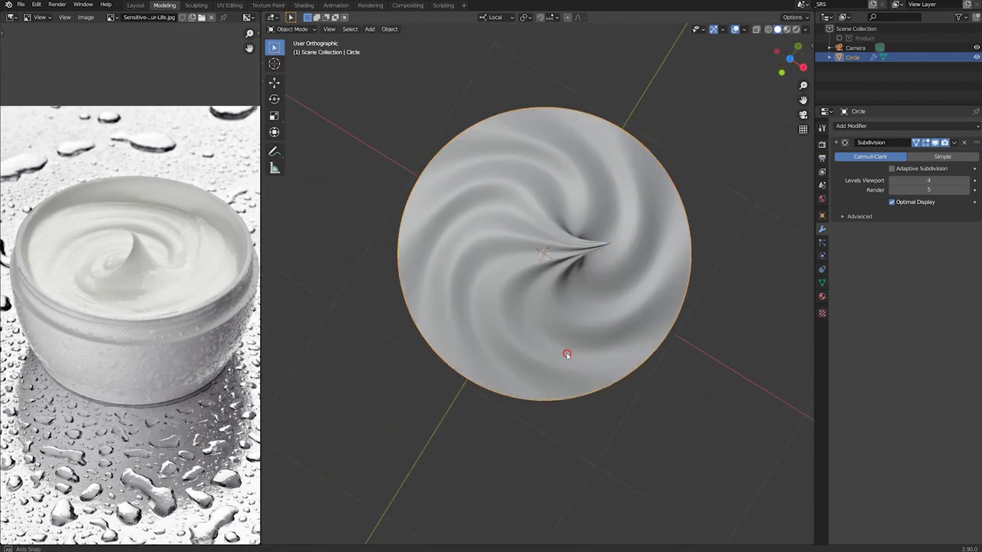
pyautogui.press('KP_7')
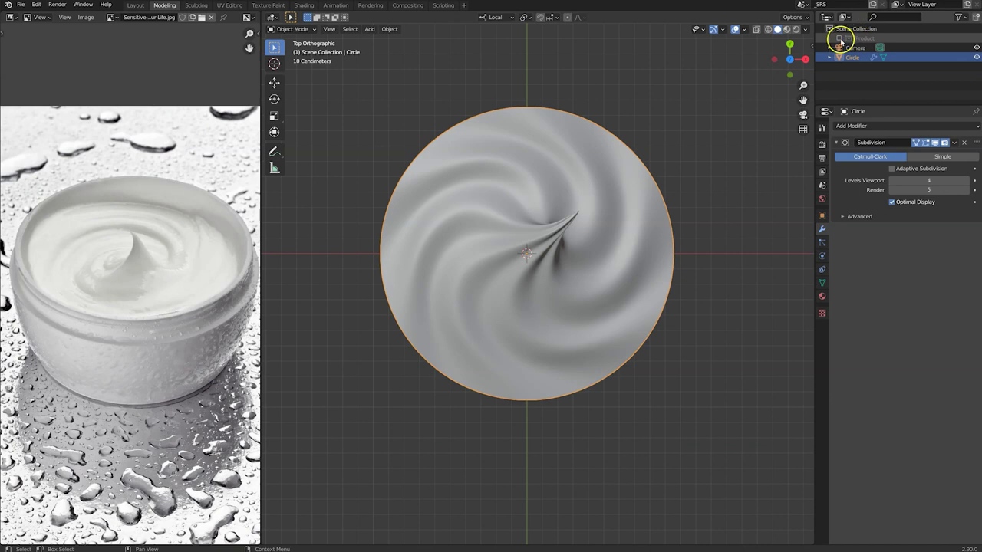
# Show the Product collection and view the jar body from the front
pyautogui.click(840, 38)
pyautogui.scroll(-4, 532, 202)
pyautogui.click(535, 256)
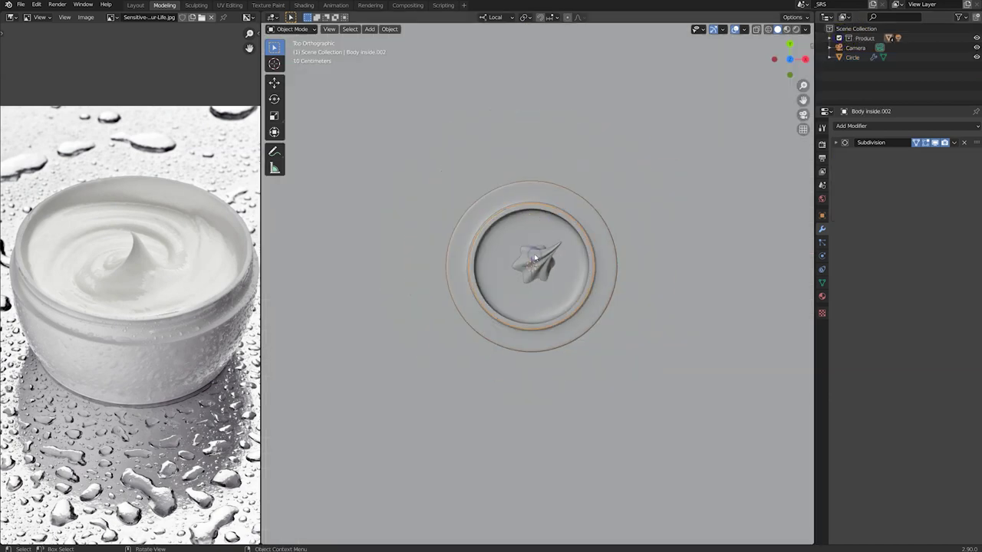
pyautogui.press('KP_1')
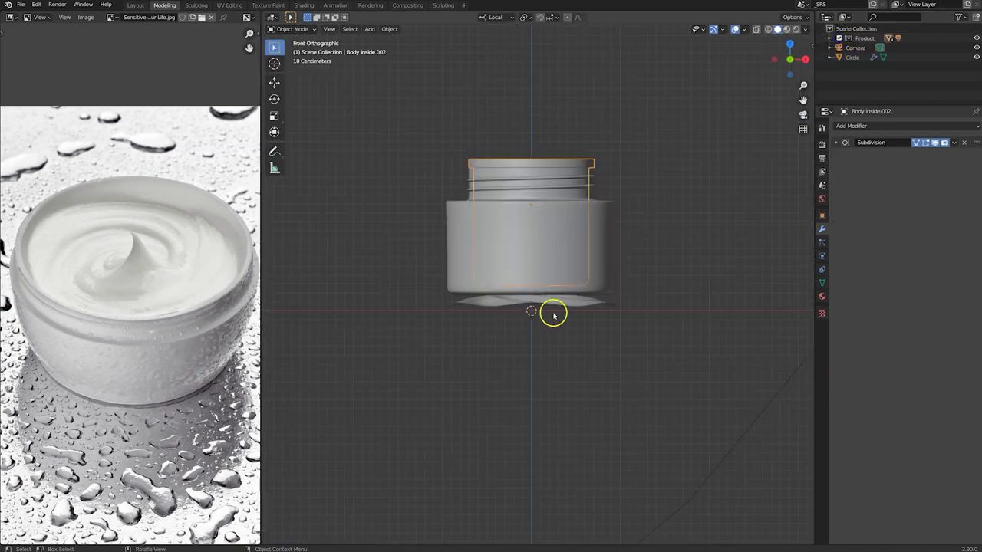
# Move the cream up along Z into the jar, cancelling an accidental resize
pyautogui.click(554, 309)
pyautogui.moveTo(554, 309)
pyautogui.mouseDown(button='middle')
pyautogui.moveTo(533, 292)
pyautogui.moveTo(545, 280)
pyautogui.mouseUp(button='middle')
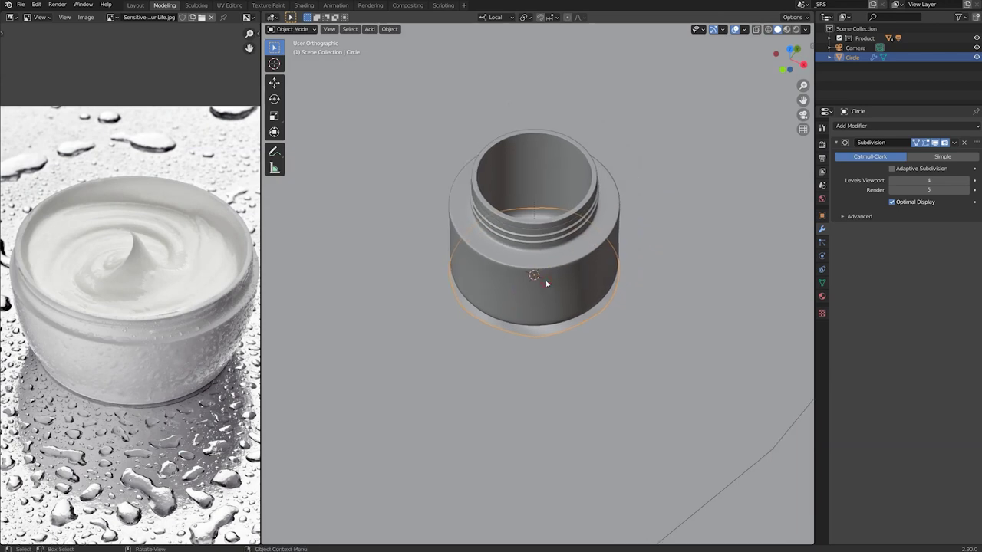
pyautogui.press('g')
pyautogui.press('z')
pyautogui.press('z')
pyautogui.click(555, 197)
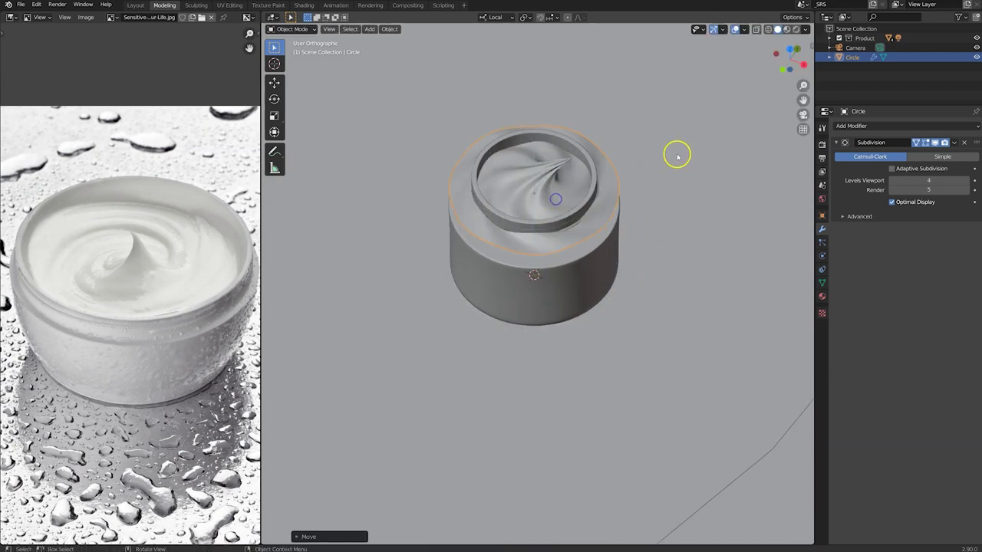
pyautogui.press('s')
pyautogui.press('KP_7')
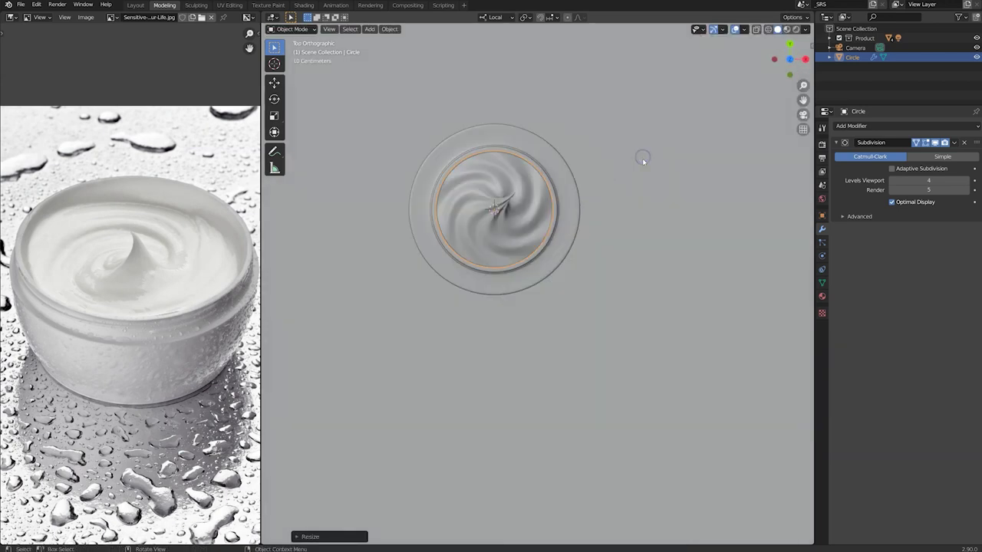
pyautogui.rightClick(643, 169)
# Frame the whole jar from a lower tilted angle with the cream deselected
pyautogui.scroll(3, 545, 215)
pyautogui.scroll(-3, 544, 214)
pyautogui.scroll(-2, 572, 235)
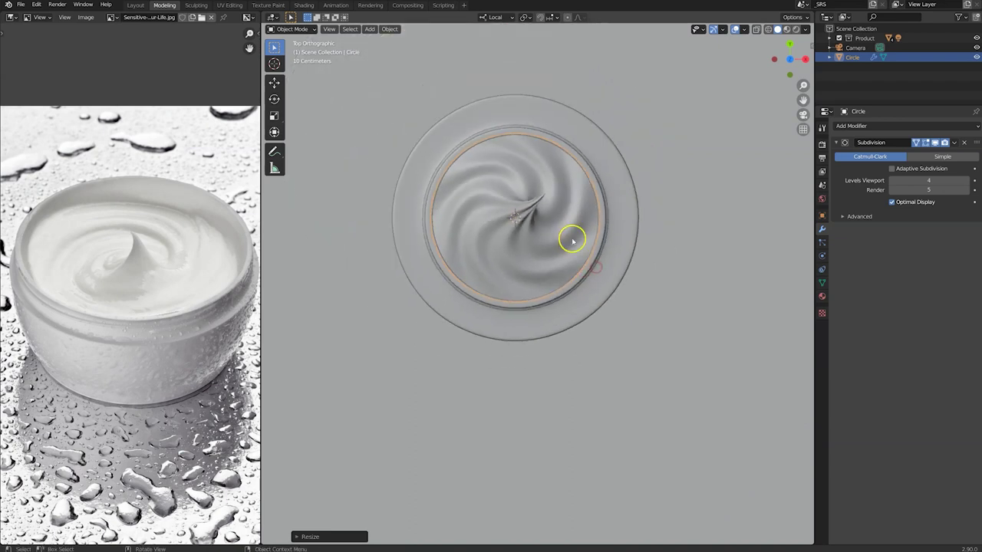
pyautogui.moveTo(572, 235); pyautogui.dragTo(551, 213, button='middle')
pyautogui.scroll(2, 537, 206)
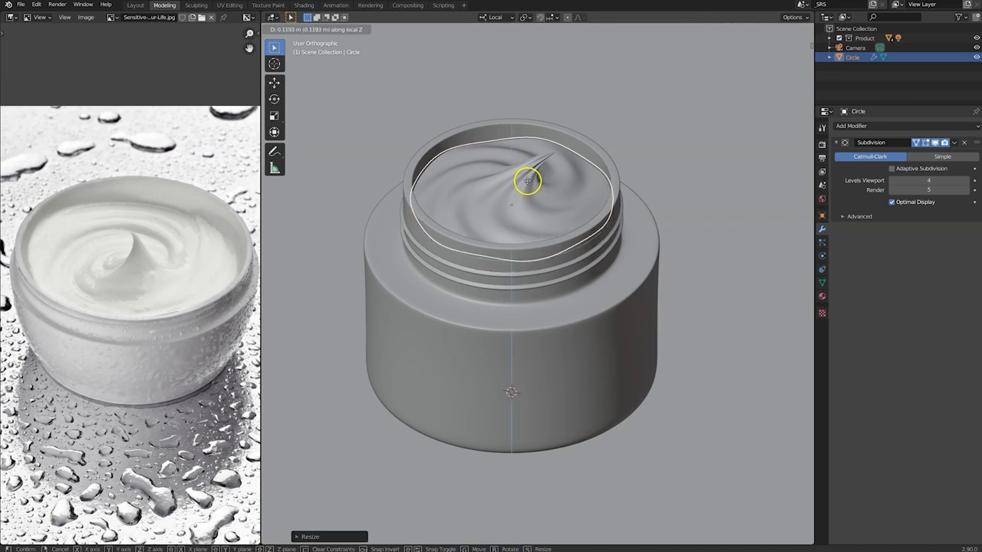
pyautogui.click(526, 181)
pyautogui.moveTo(532, 191)
pyautogui.mouseDown(button='middle')
pyautogui.moveTo(511, 165)
pyautogui.moveTo(519, 176)
pyautogui.mouseUp(button='middle')
pyautogui.scroll(1, 532, 205)
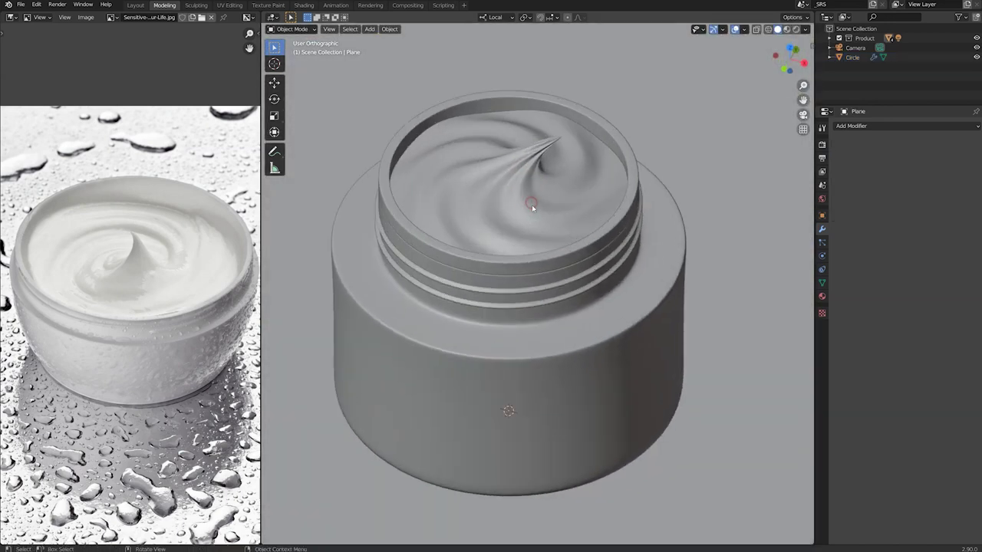
# Turn on rendered preview and give the cream a new material with roughness 0
pyautogui.click(795, 29)
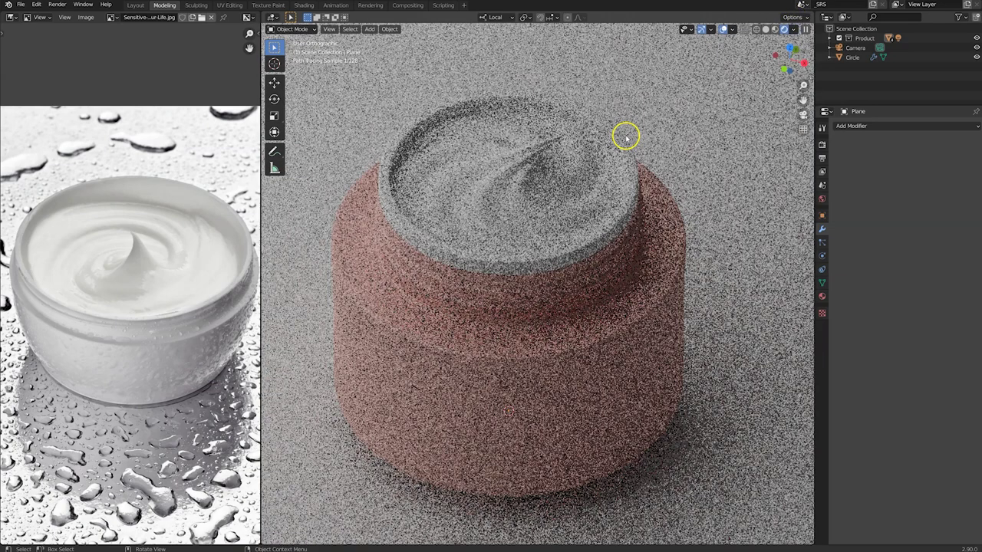
pyautogui.click(497, 181)
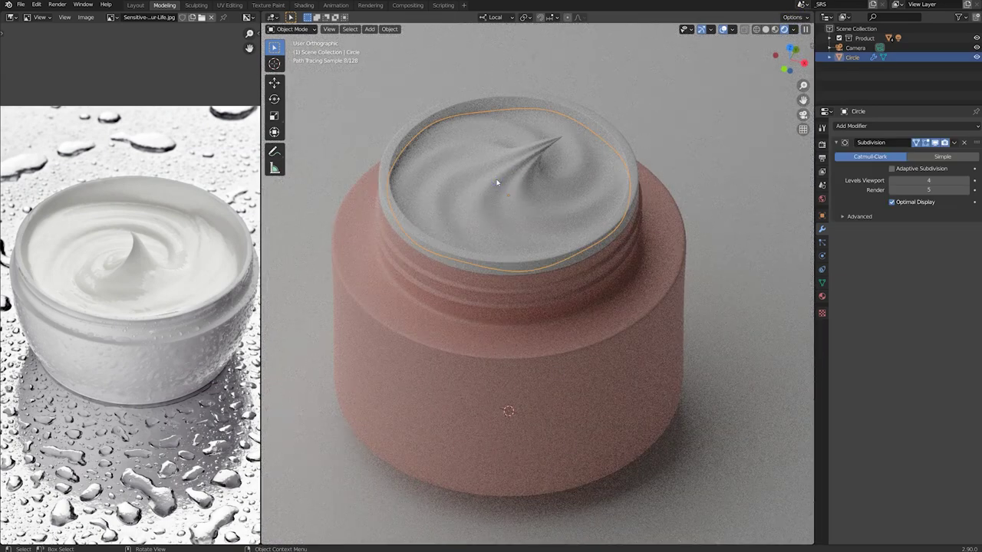
pyautogui.click(822, 297)
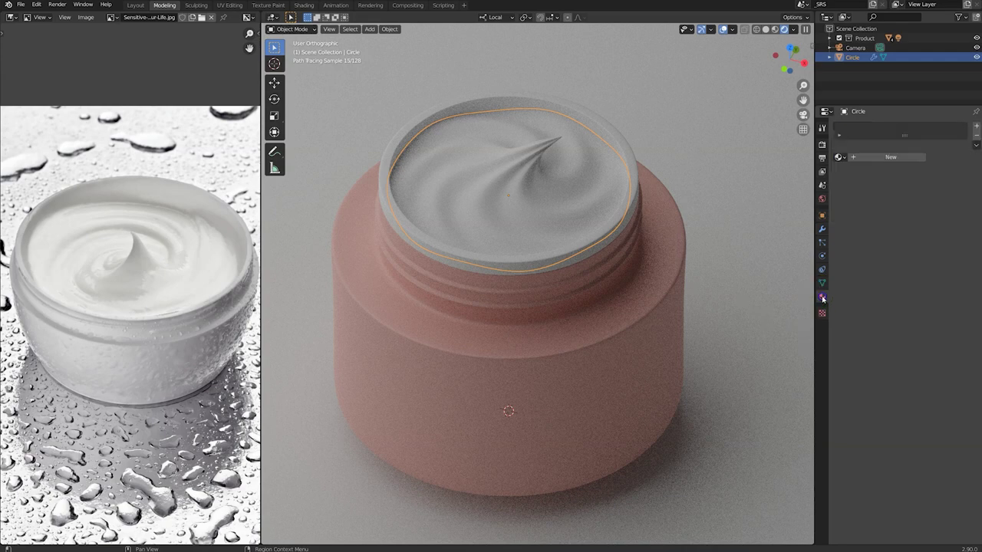
pyautogui.click(891, 157)
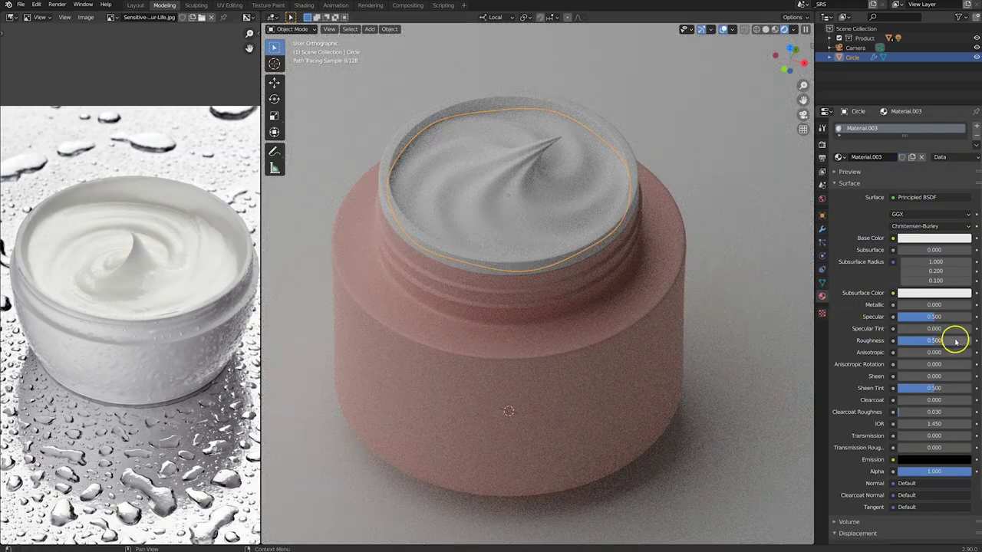
pyautogui.moveTo(958, 340); pyautogui.dragTo(916, 340)
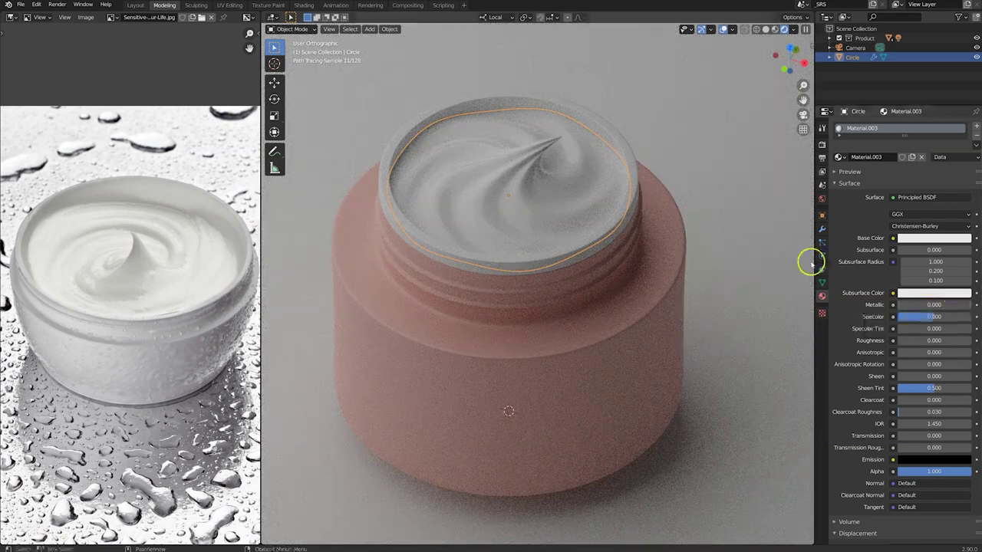
# Check the render, reselect the cream dollop, and save the file with Ctrl+S
pyautogui.click(756, 230)
pyautogui.click(188, 244)
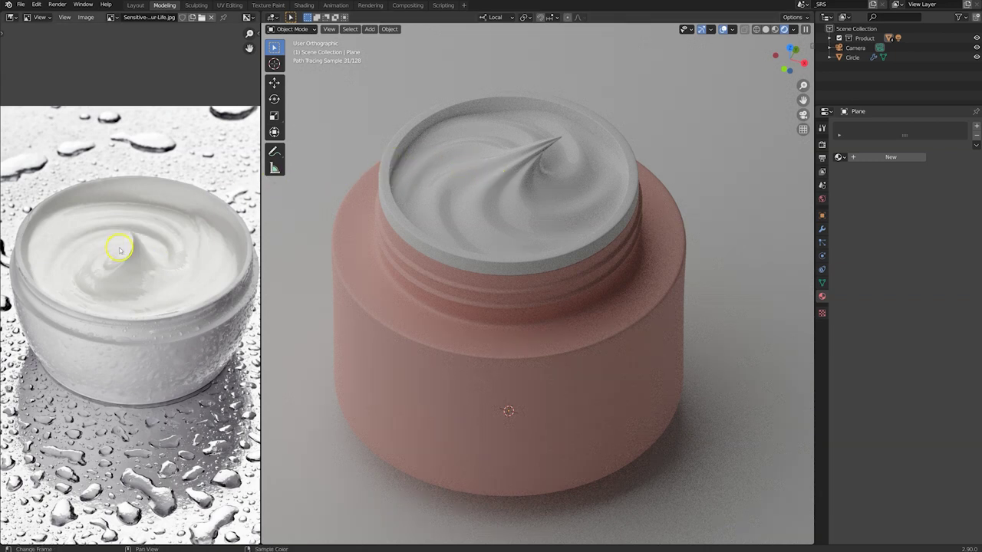
pyautogui.scroll(1, 118, 249)
pyautogui.scroll(-1, 119, 249)
pyautogui.click(550, 179)
pyautogui.hotkey('ctrl', 's')
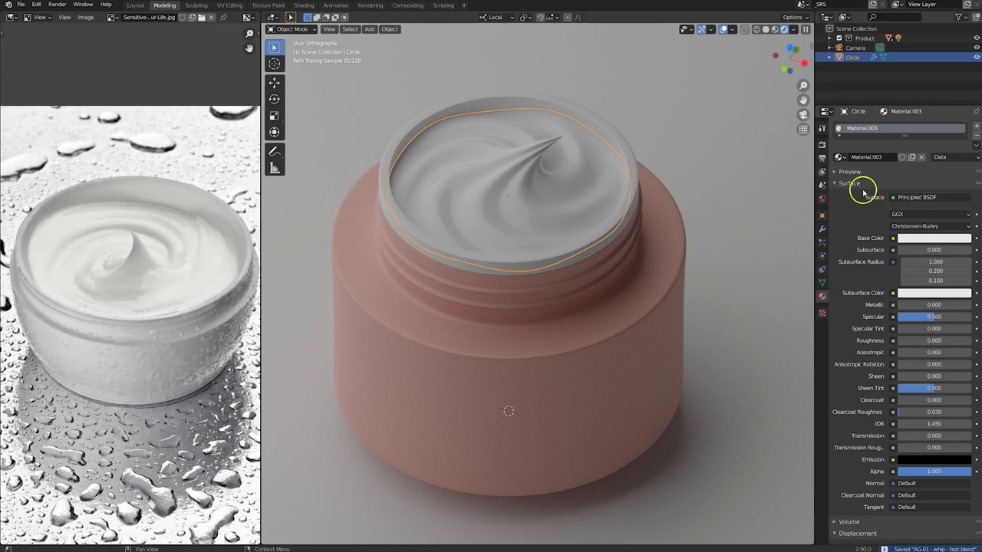
# Add a Displace modifier to the cream and lower its strength
pyautogui.click(825, 228)
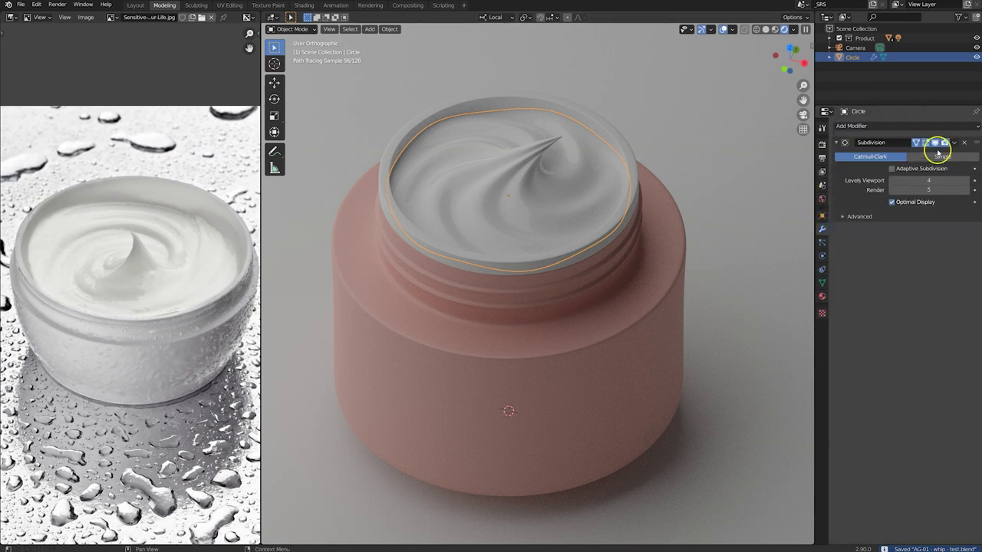
pyautogui.click(899, 128)
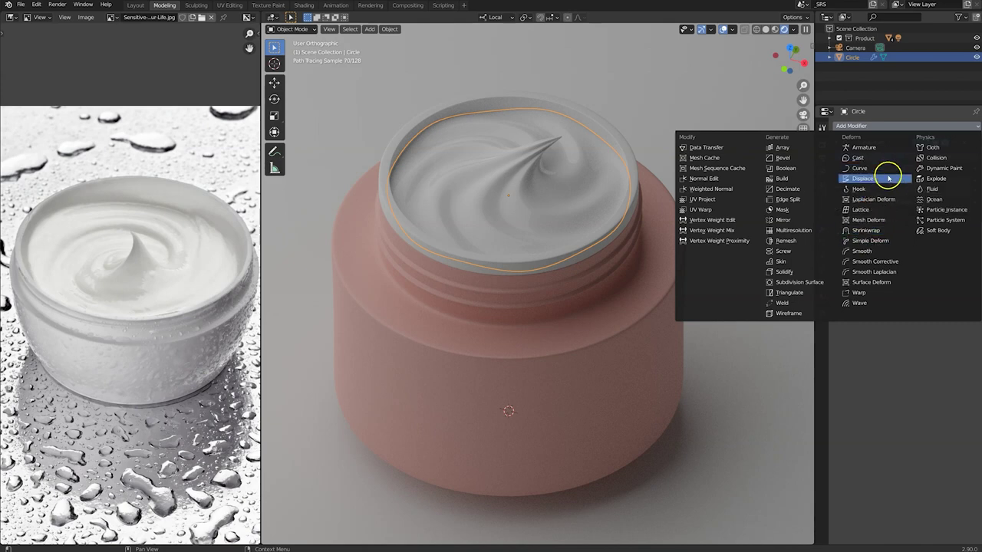
pyautogui.click(887, 179)
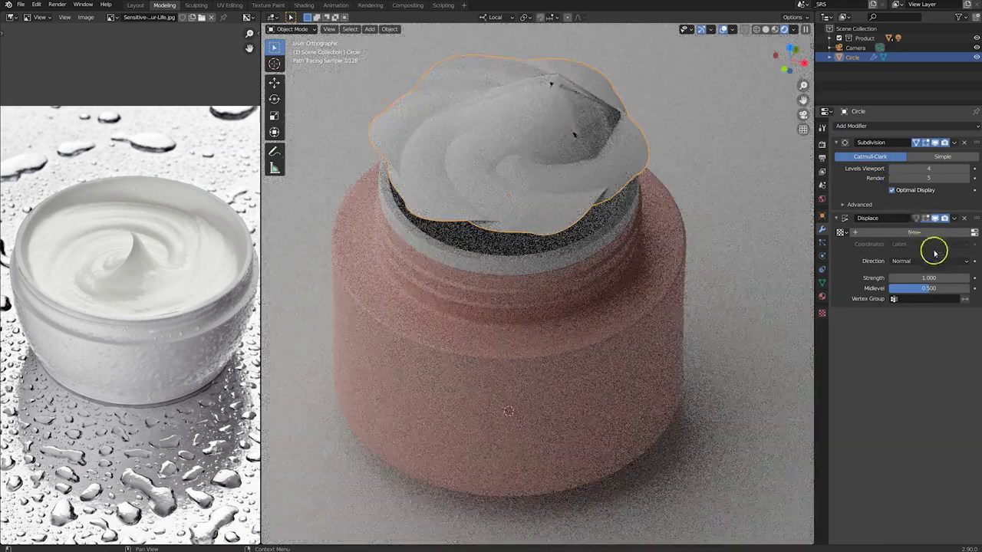
pyautogui.click(946, 278)
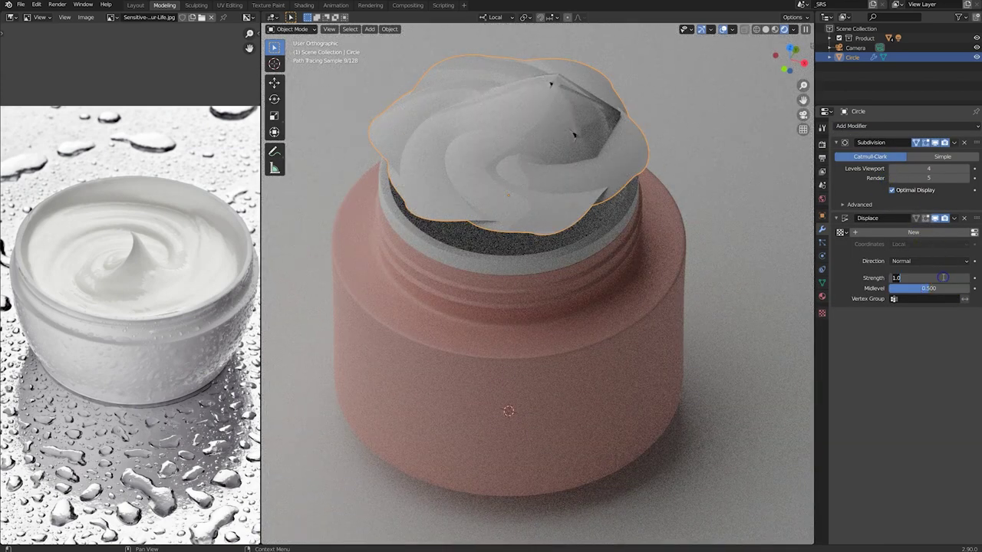
pyautogui.write('0.05')
pyautogui.press('Return')
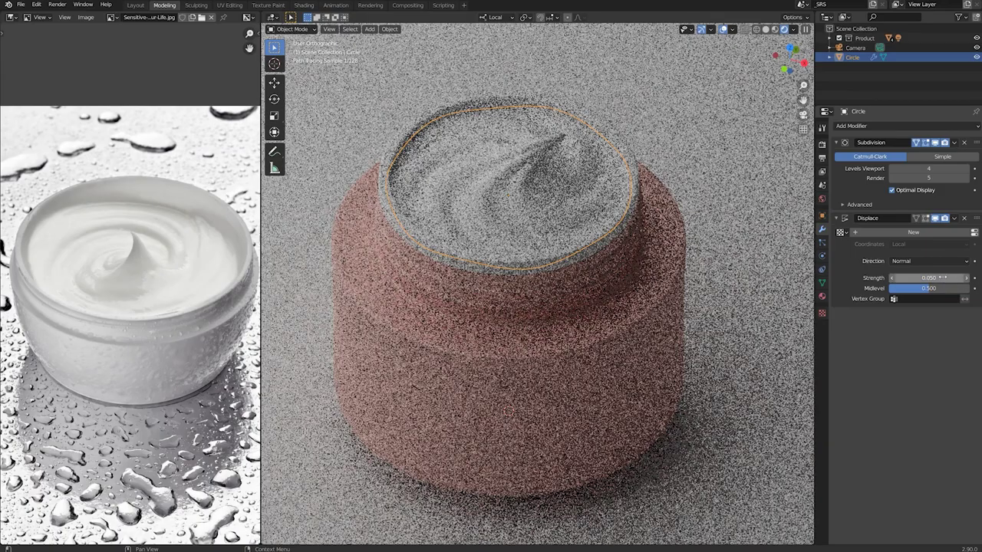
# Give the displacement a new Clouds texture with size 0.15
pyautogui.click(926, 233)
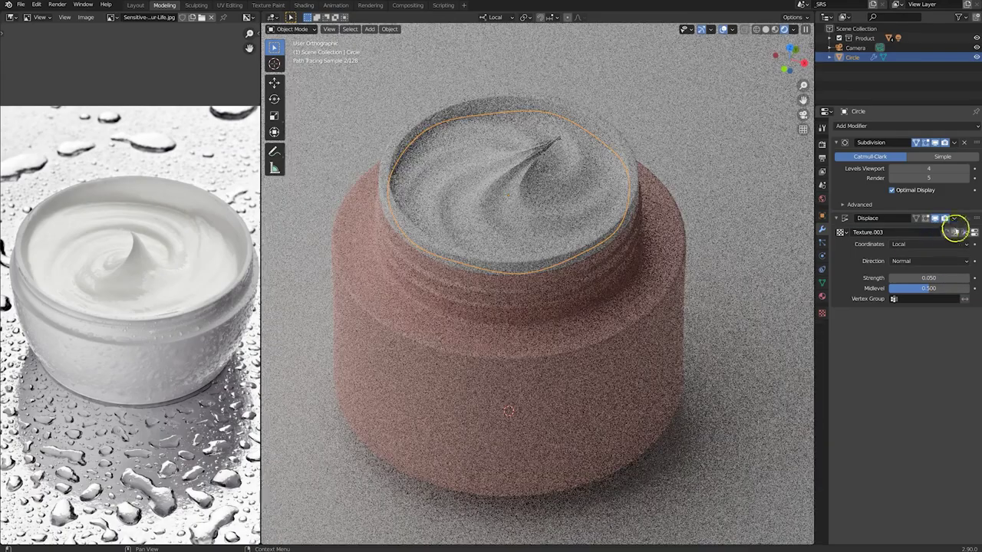
pyautogui.click(973, 232)
pyautogui.click(912, 157)
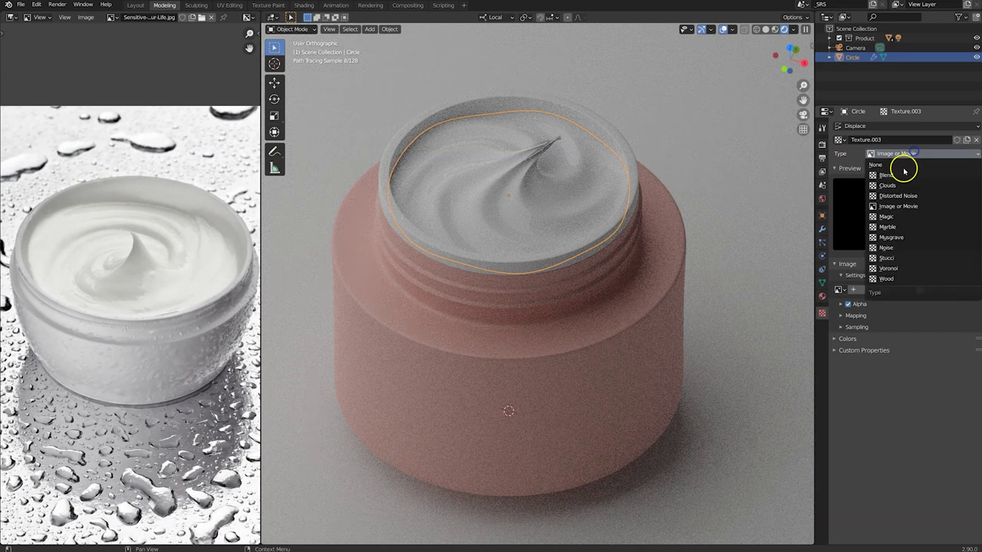
pyautogui.click(900, 186)
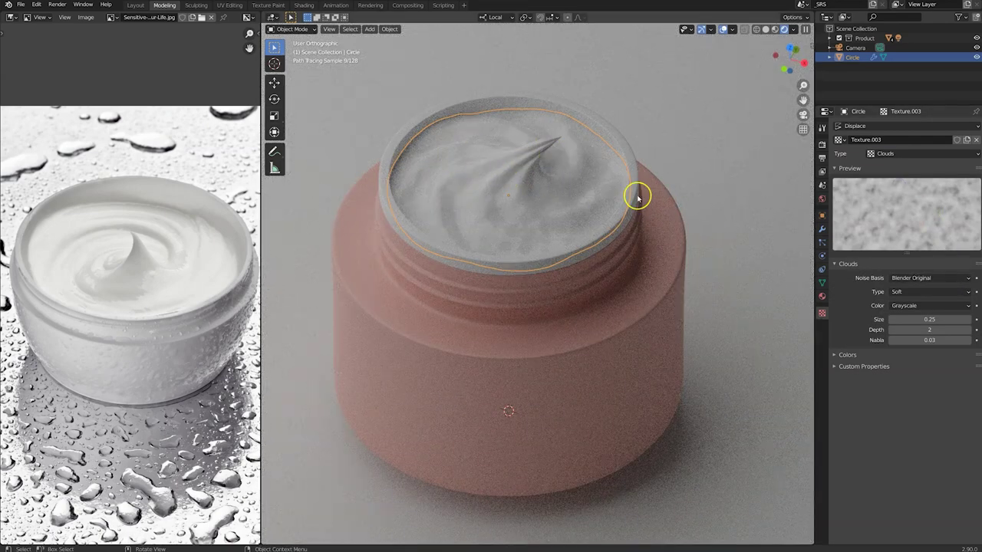
pyautogui.moveTo(937, 320); pyautogui.dragTo(925, 320)
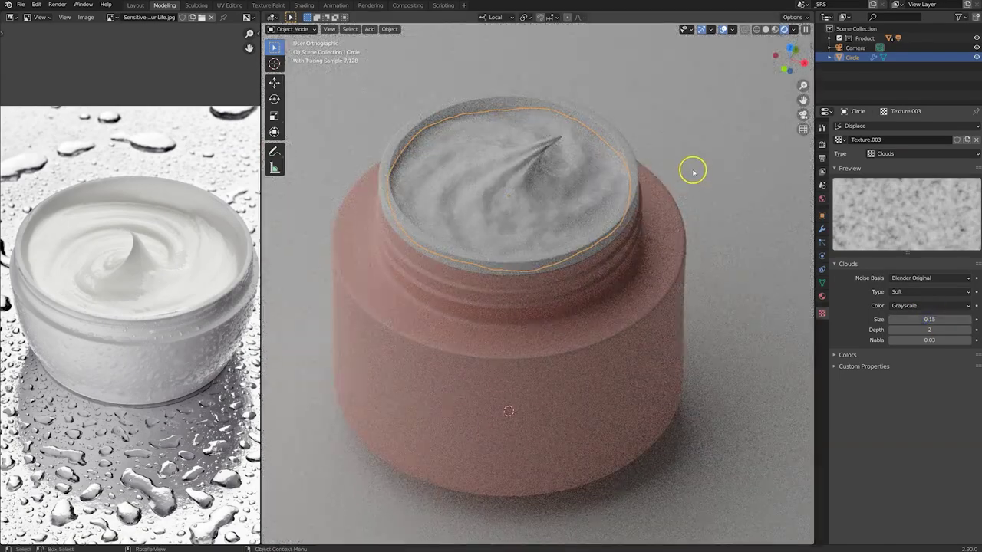
# Set the Displace modifier strength to 0.02
pyautogui.click(822, 228)
pyautogui.click(938, 277)
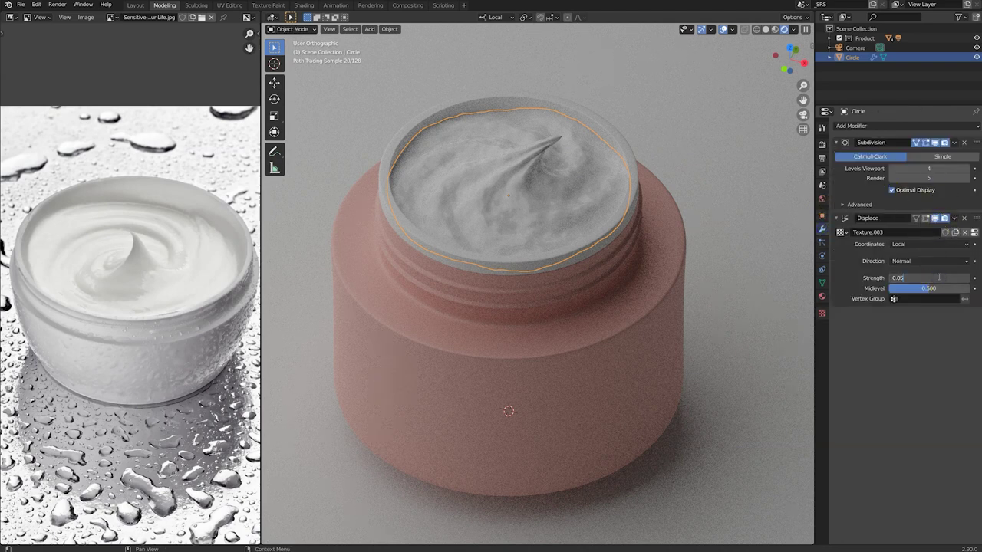
pyautogui.write('2')
pyautogui.press('Return')
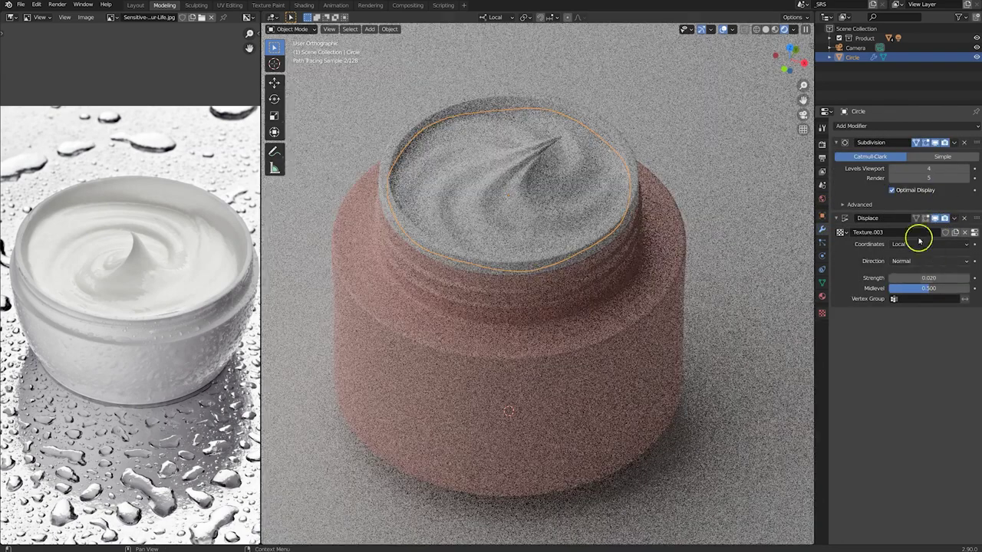
pyautogui.click(733, 129)
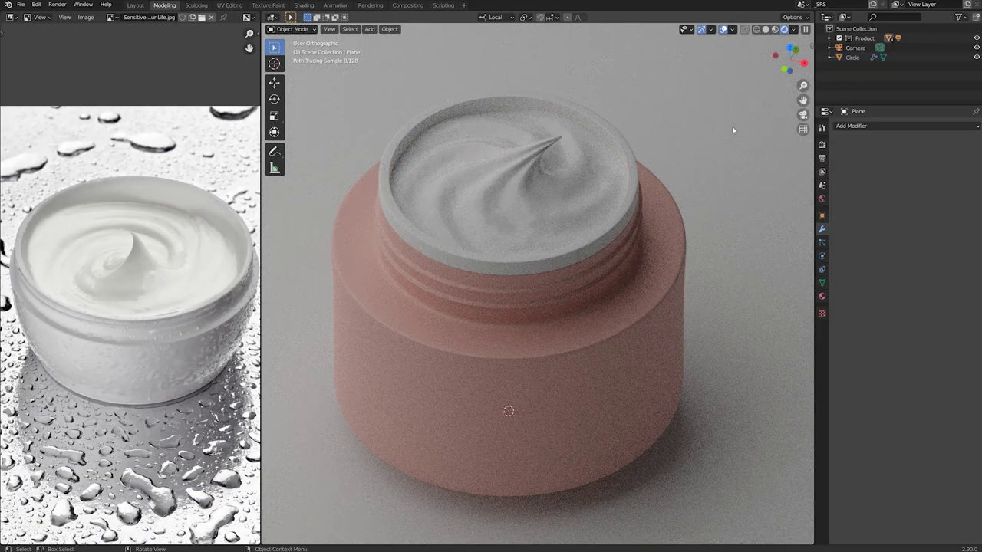
pyautogui.scroll(-1, 629, 178)
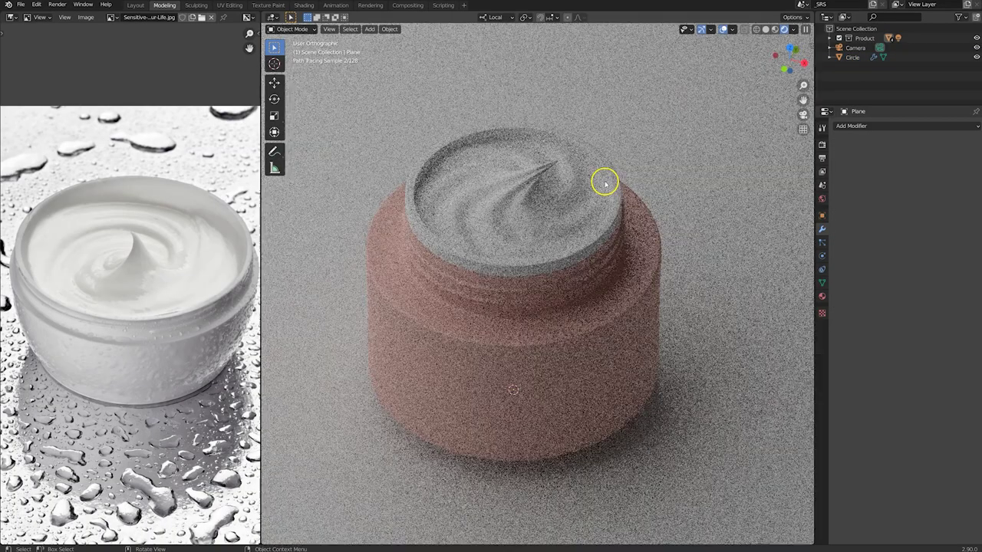
pyautogui.scroll(-1, 599, 187)
pyautogui.scroll(-1, 161, 215)
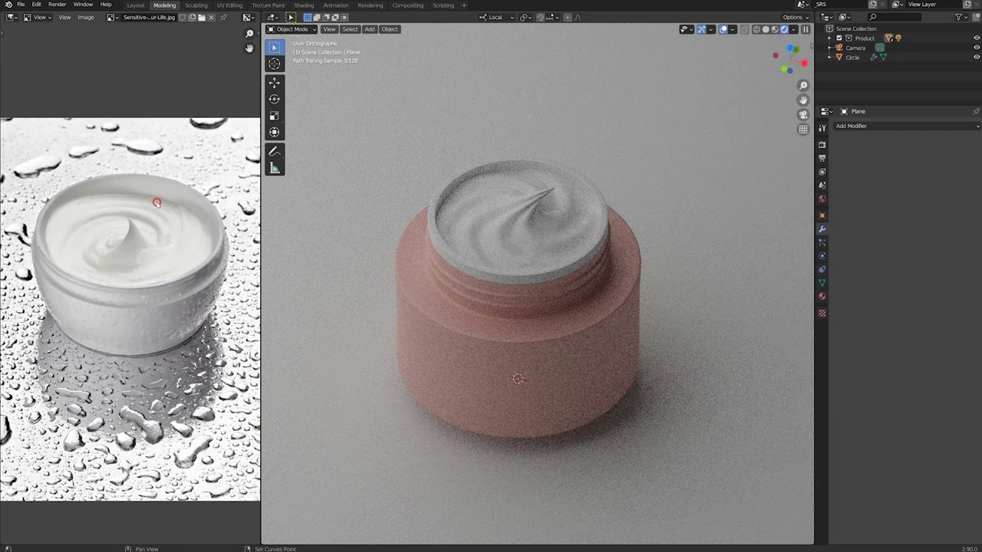